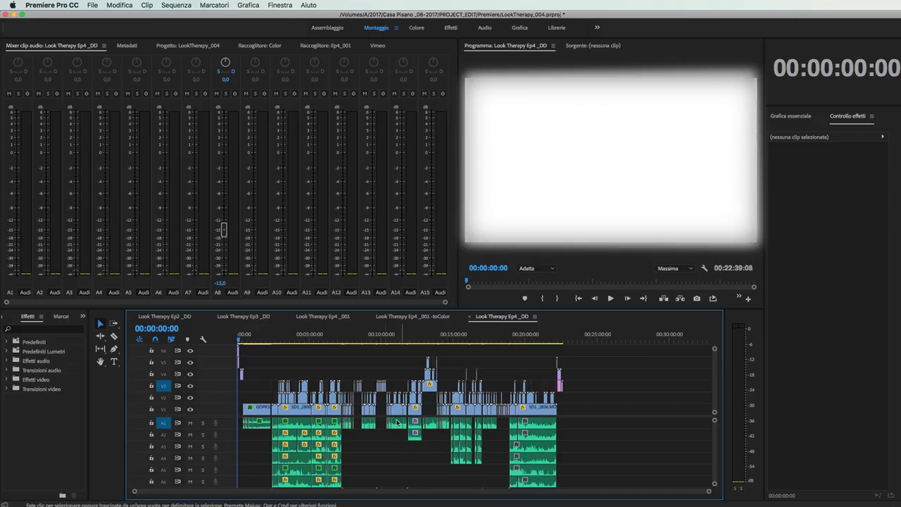
Preview the sequence by scrubbing the playhead from about 00:03:44
left_click(292, 337)
mouse_move(292, 338)
left_mouse_down()
mouse_move(578, 350)
mouse_move(261, 336)
left_mouse_up()
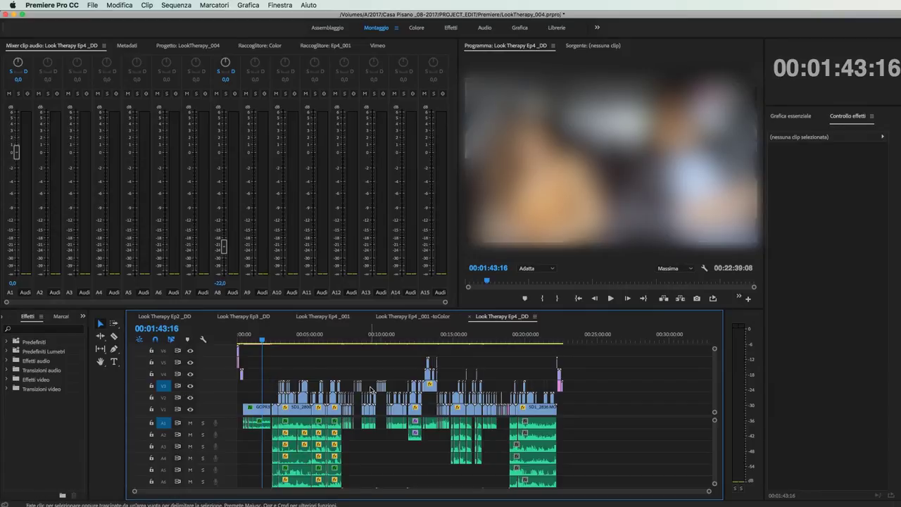
mouse_move(261, 340)
left_mouse_down()
mouse_move(246, 340)
mouse_move(595, 340)
left_mouse_up()
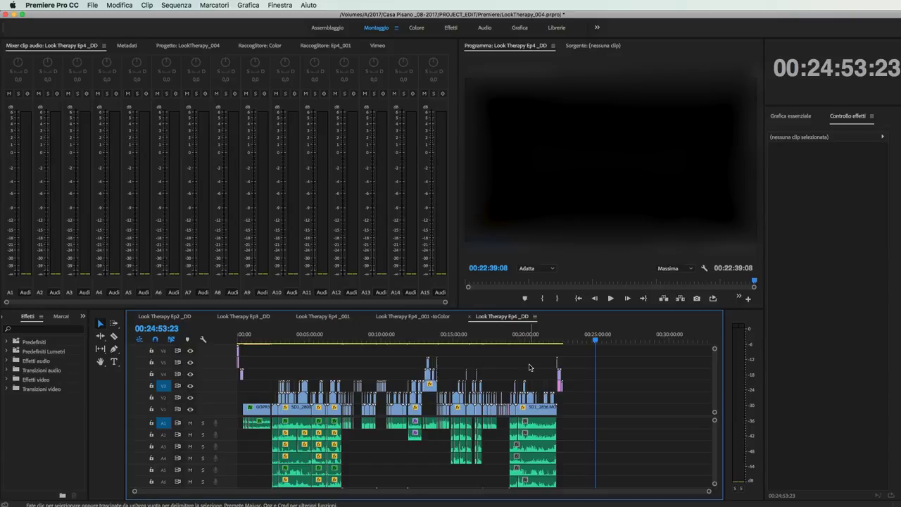
Zoom in on the 8–15 minute stretch and select the group of clips on track V3
key("equal")
left_click_drag(480, 492, 360, 493)
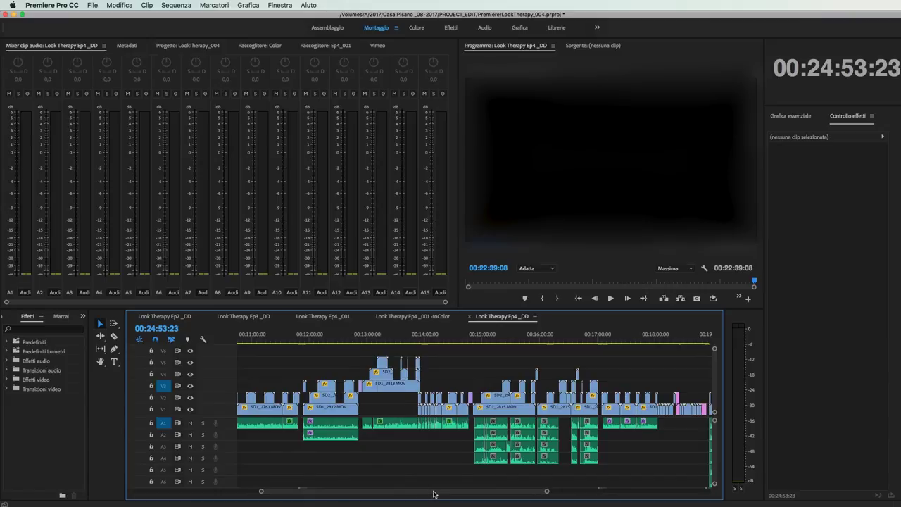
left_click_drag(438, 489, 401, 489)
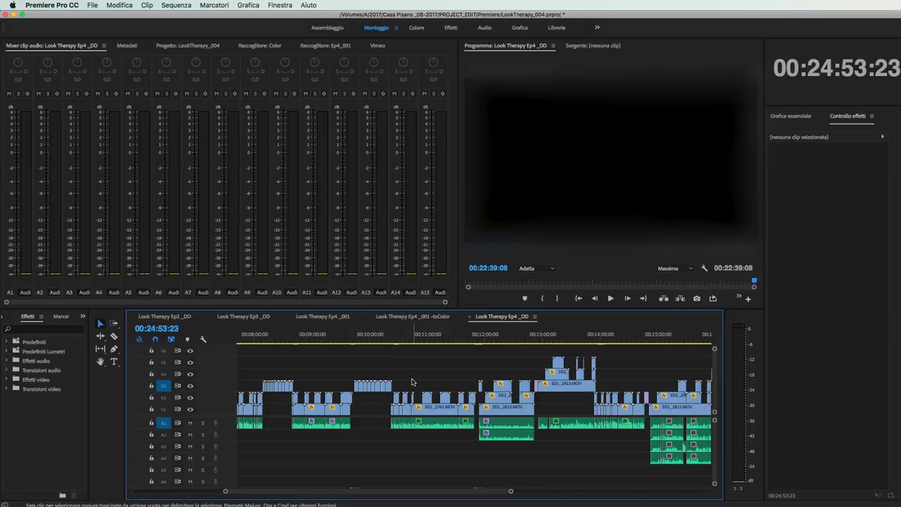
left_click_drag(412, 382, 345, 382)
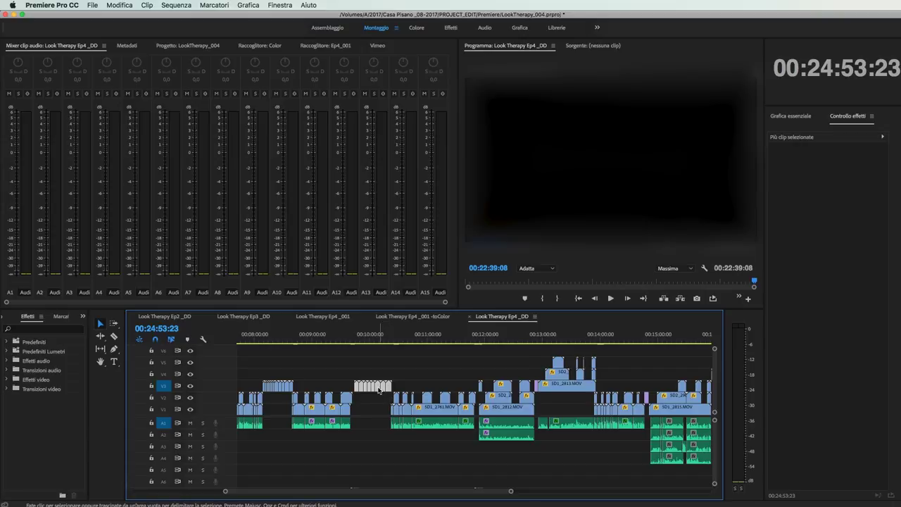
right_click(378, 392)
mouse_move(401, 505)
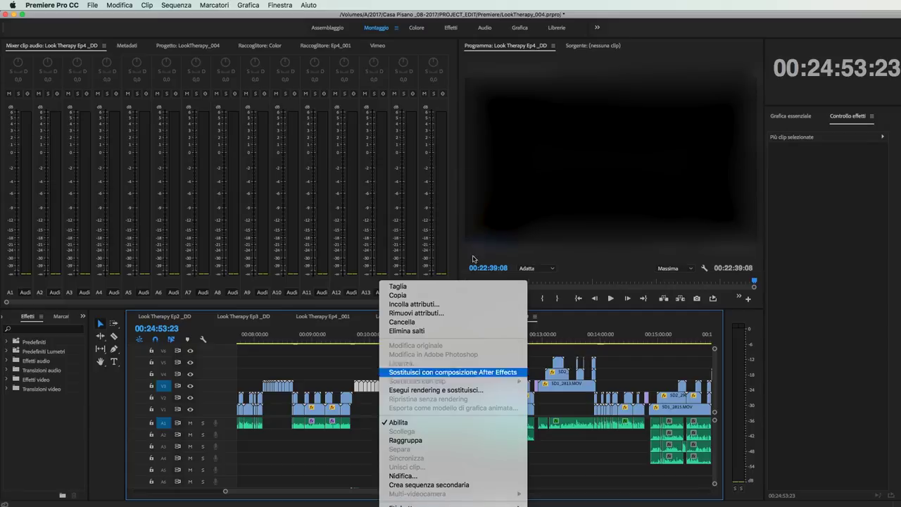
left_click(370, 391)
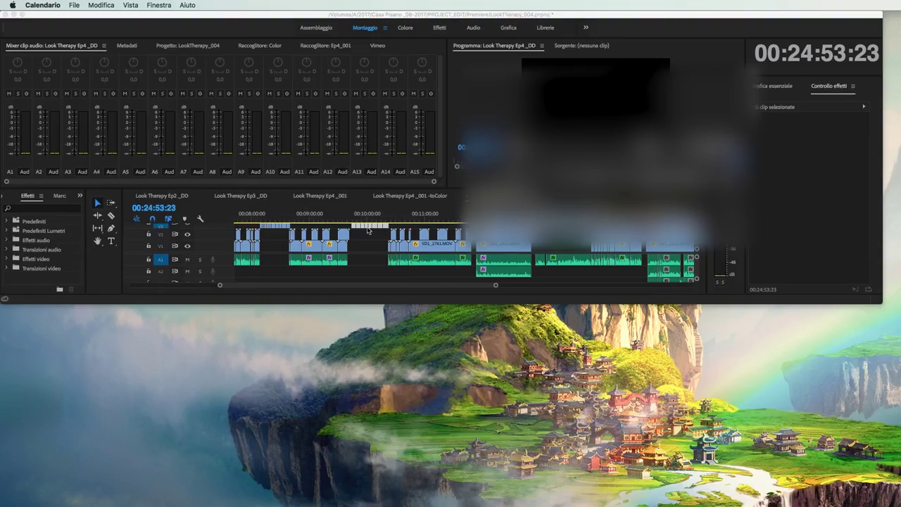
right_click(365, 225)
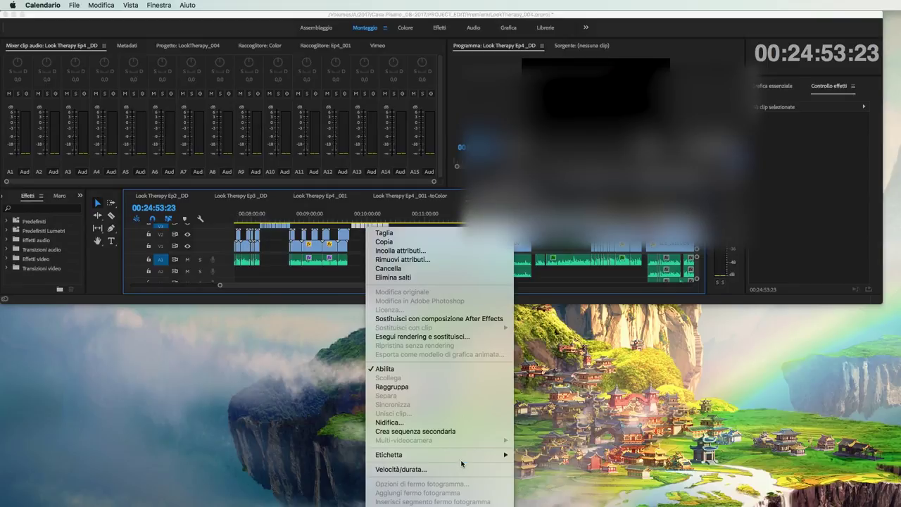
mouse_move(462, 460)
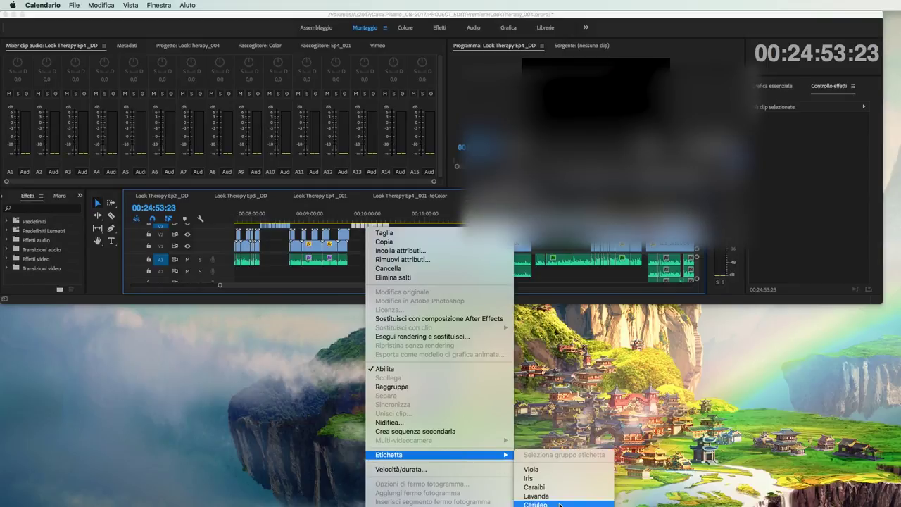
left_click(547, 469)
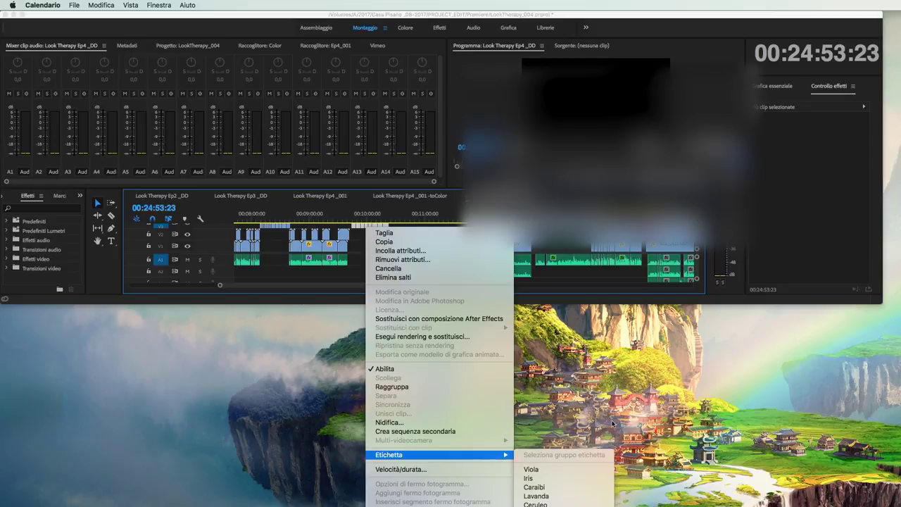
key("Escape")
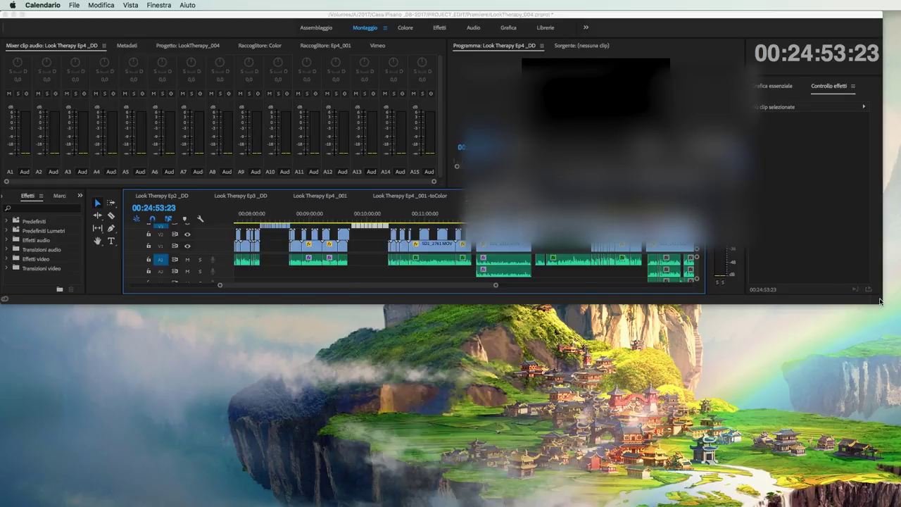
left_click_drag(882, 307, 894, 492)
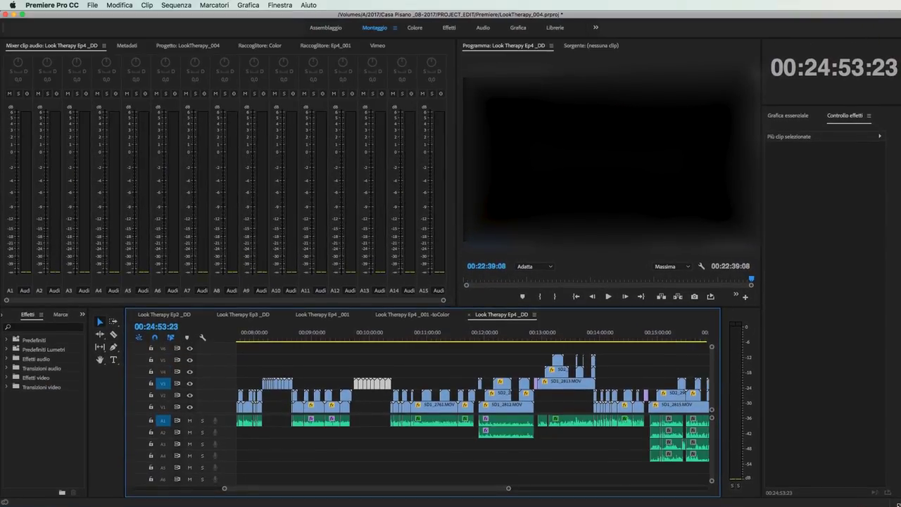
Label the grouped V3 clips blue, then zoom out and park the playhead at 00:24:53:23
right_click(379, 381)
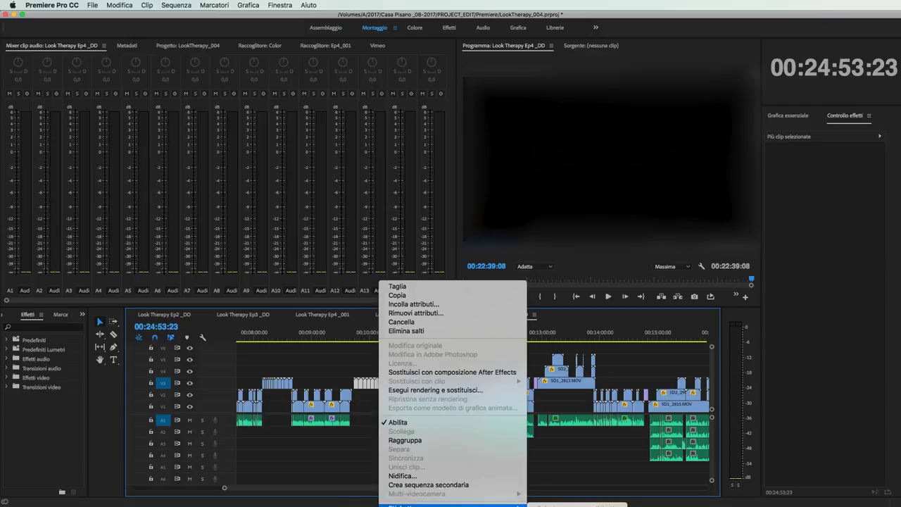
left_click(563, 451)
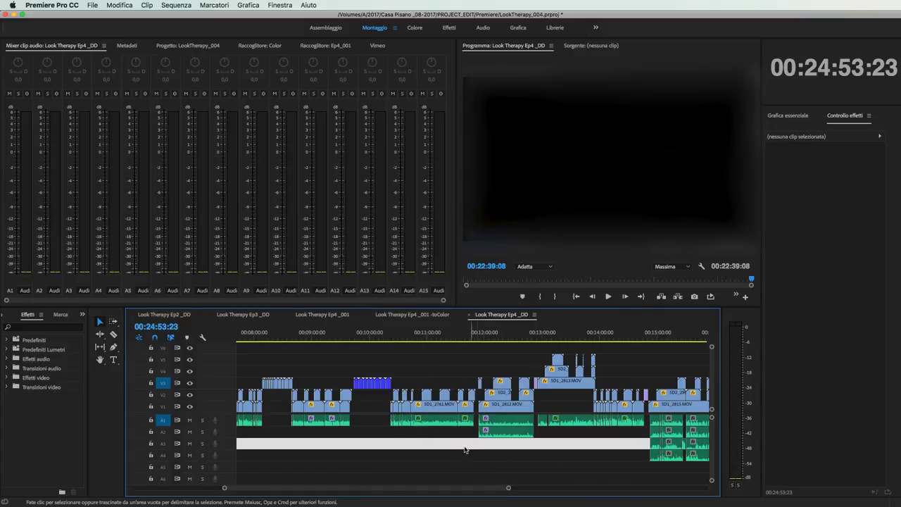
left_click(372, 331)
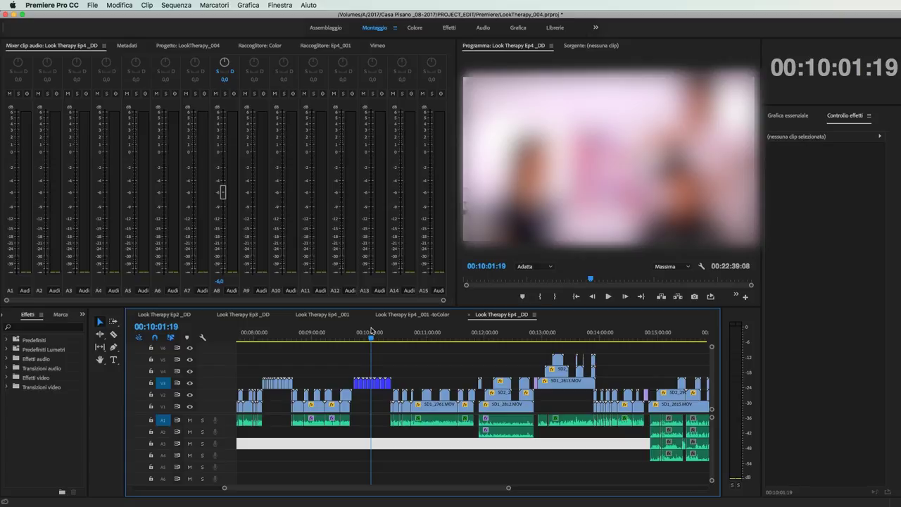
key("minus")
key("minus")
key("minus")
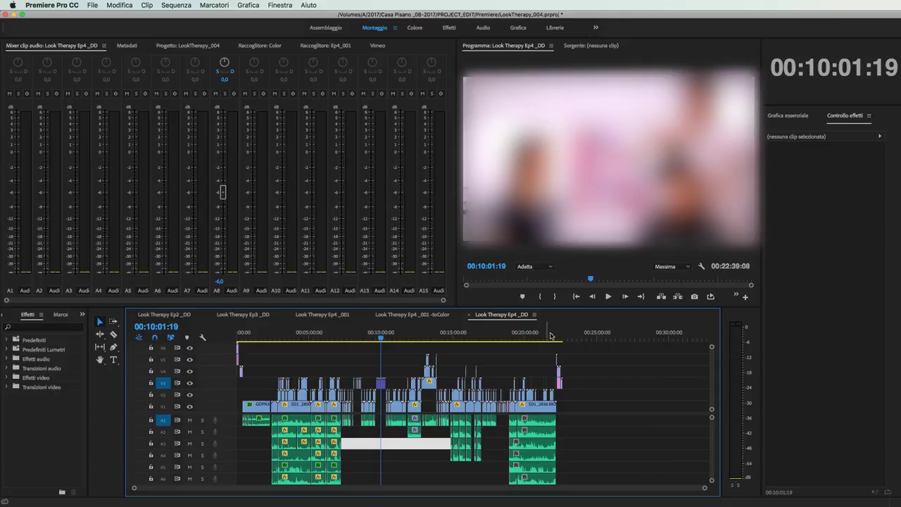
left_click_drag(598, 332, 595, 332)
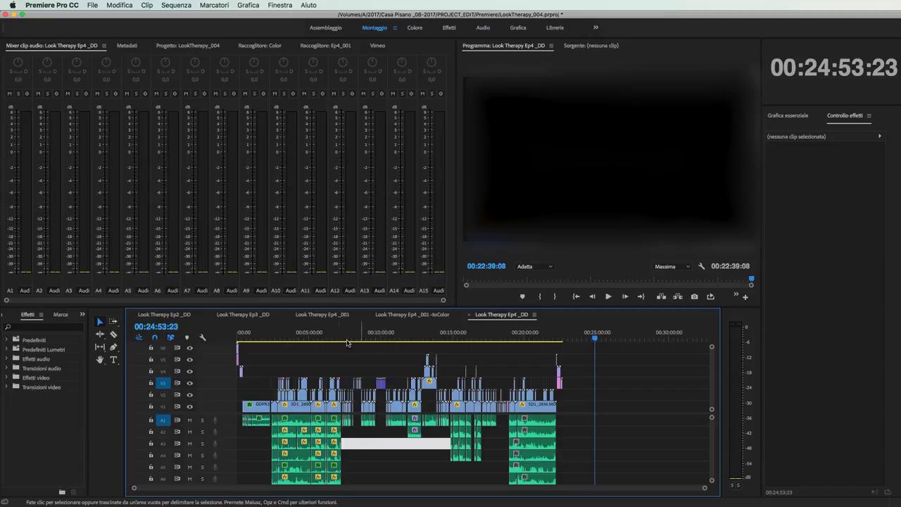
left_click(61, 4)
mouse_move(80, 36)
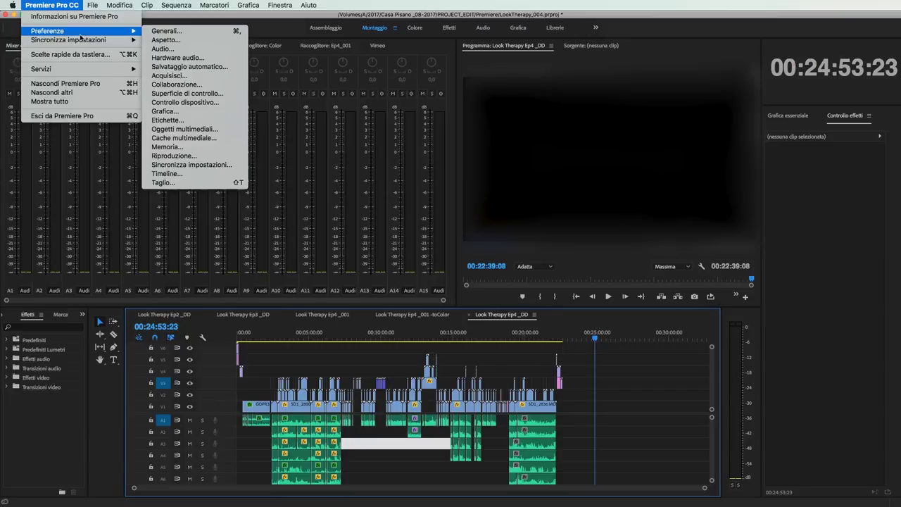
left_click(168, 31)
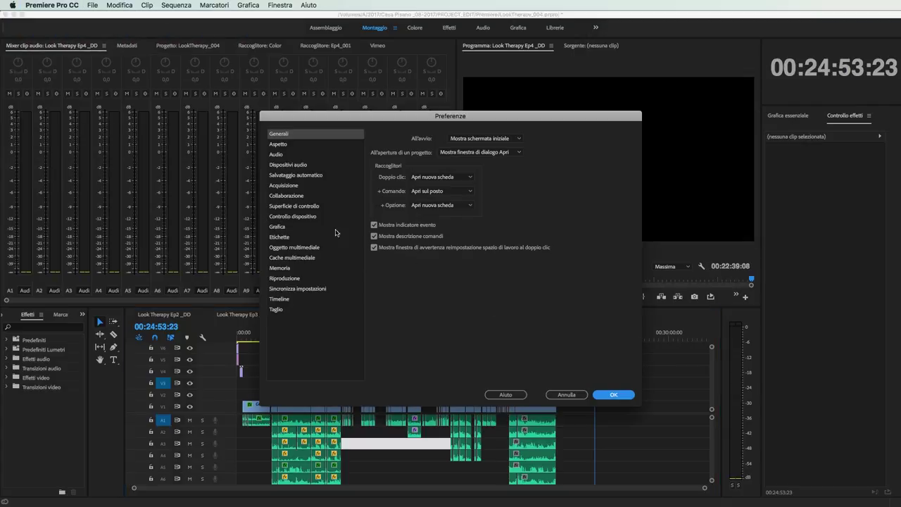
left_click(310, 236)
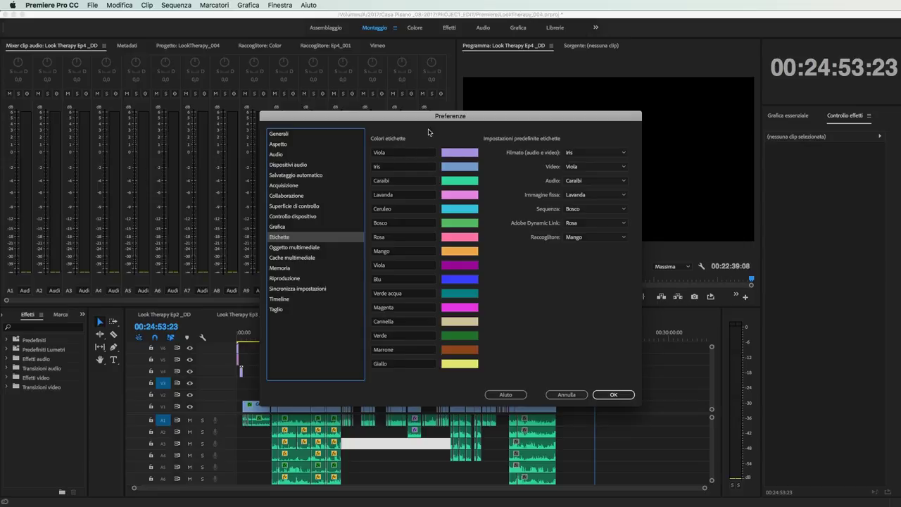
left_click(456, 153)
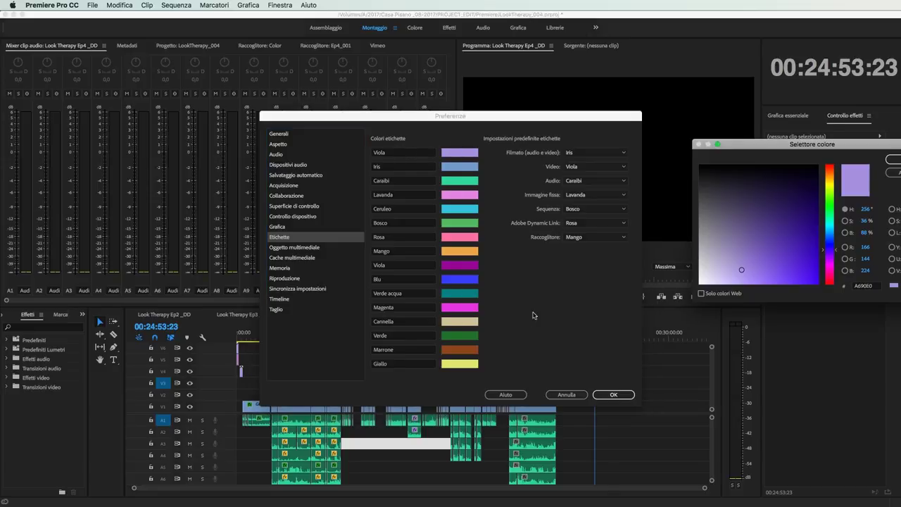
key("Escape")
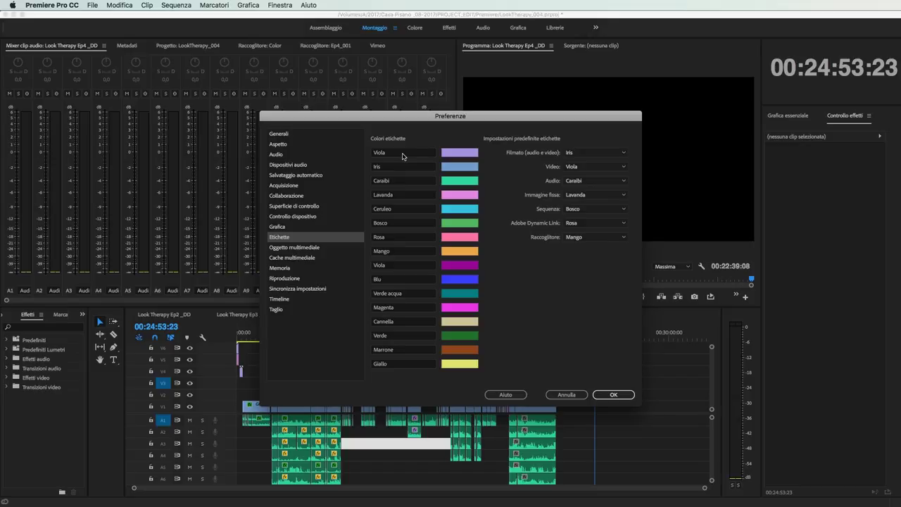
left_click(609, 394)
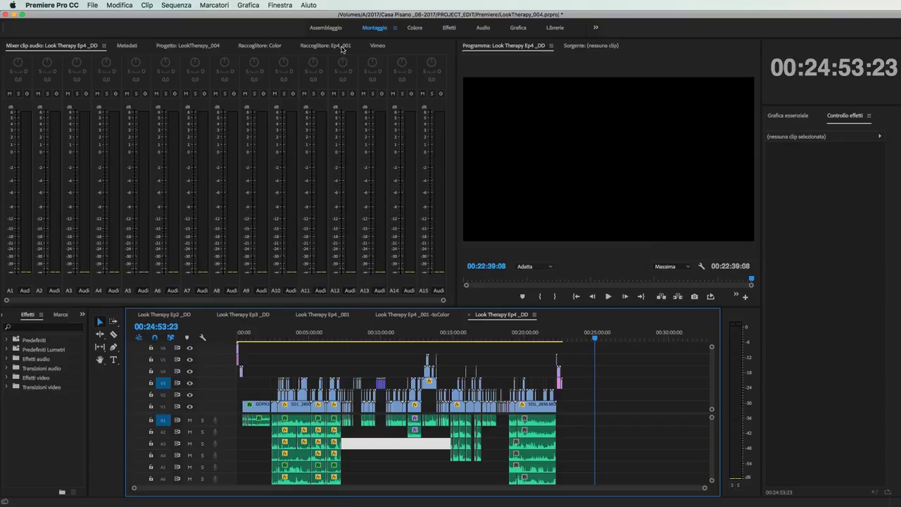
Display the Ep4_001 bin's clip list and select 11 clips starting from SD1_2761.MOV
left_click(343, 49)
left_click(60, 109)
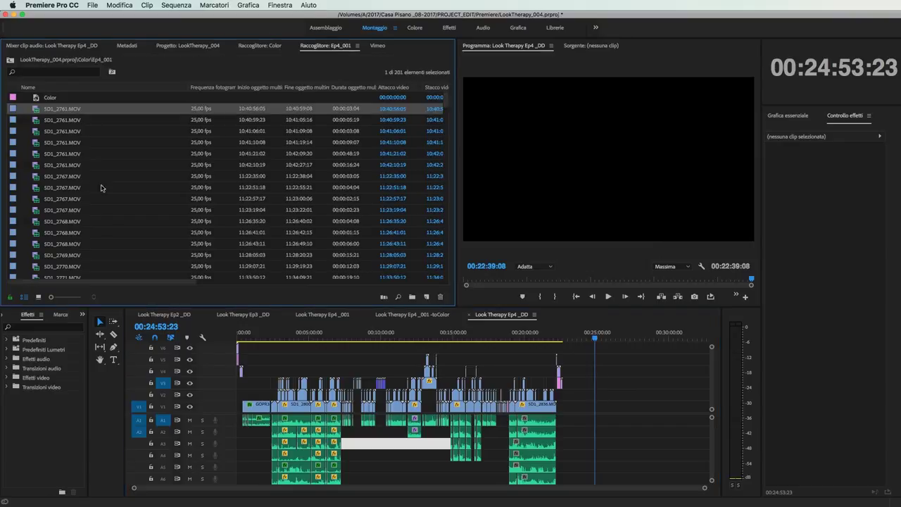
left_click(71, 221, "shift")
right_click(66, 178)
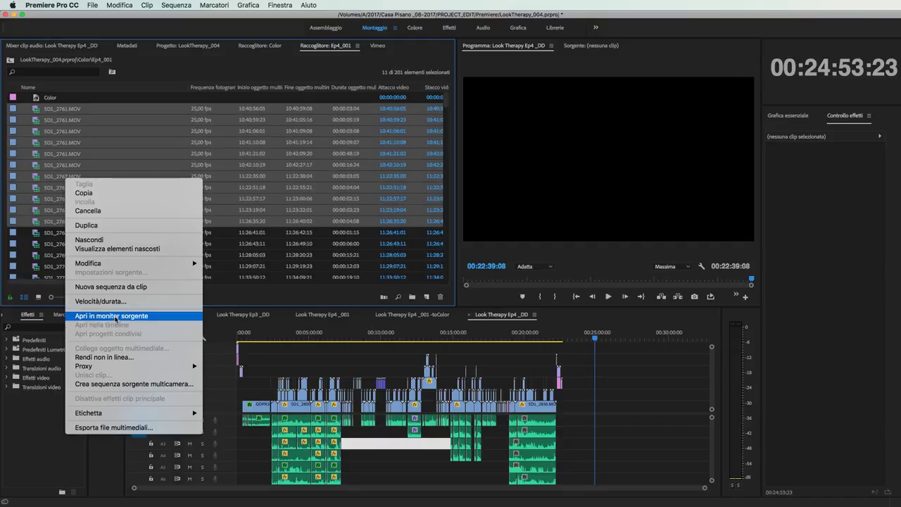
mouse_move(123, 418)
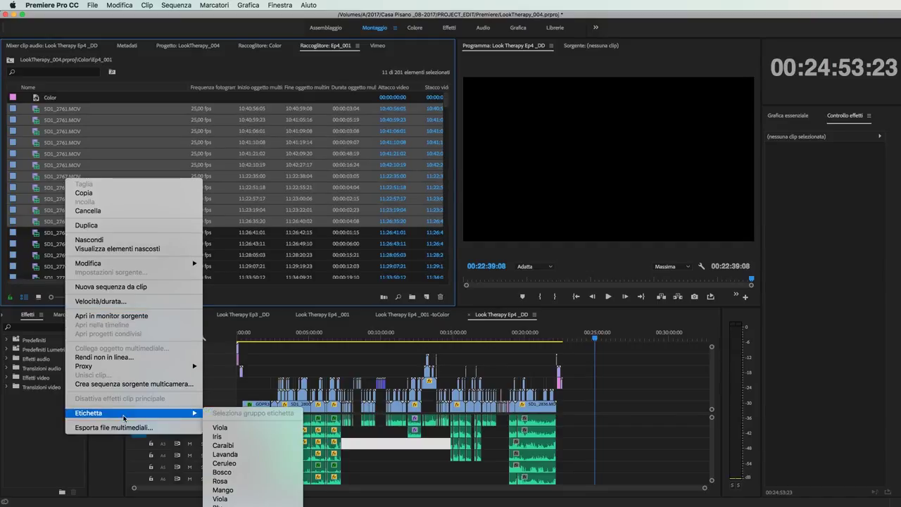
left_click(611, 362)
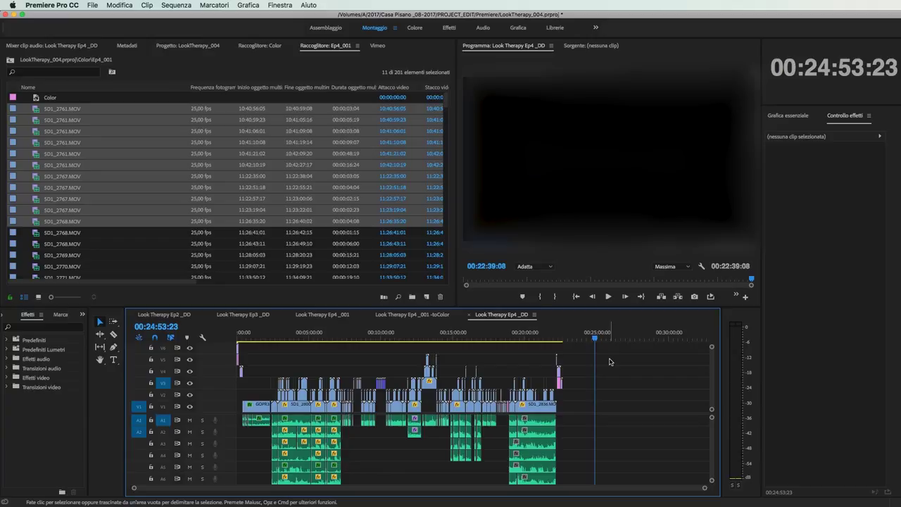
Move the playhead to 00:12:58:06 and toggle between close-up and whole-sequence zoom
left_click_drag(595, 335, 424, 335)
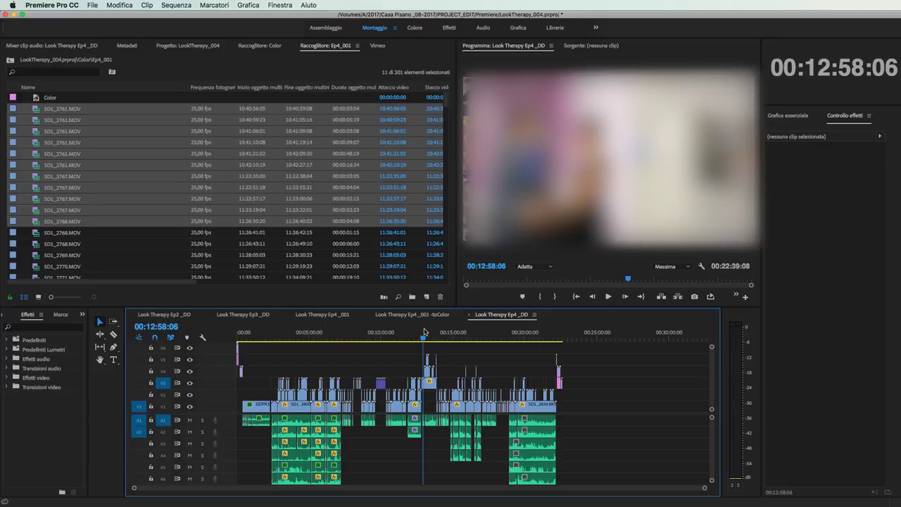
key("equal")
key("equal")
key("equal")
key("equal")
key("equal")
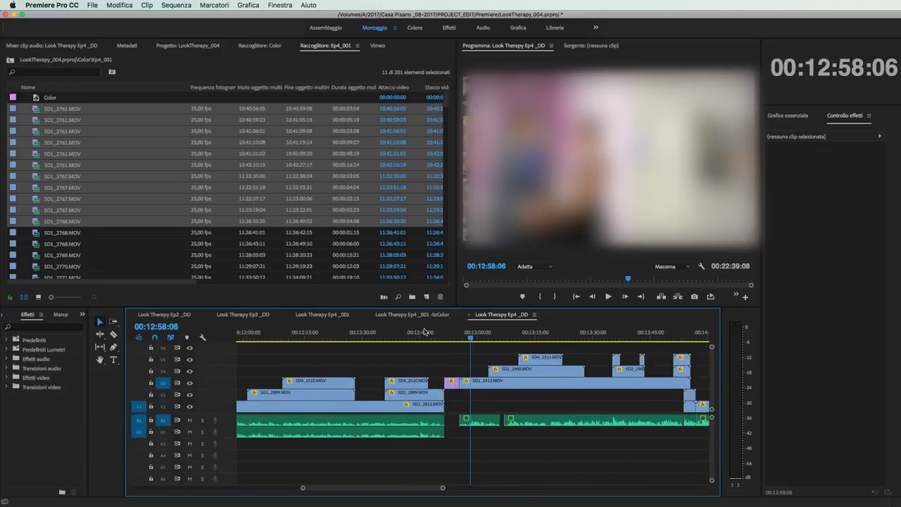
key("minus")
key("minus")
key("minus")
key("minus")
key("minus")
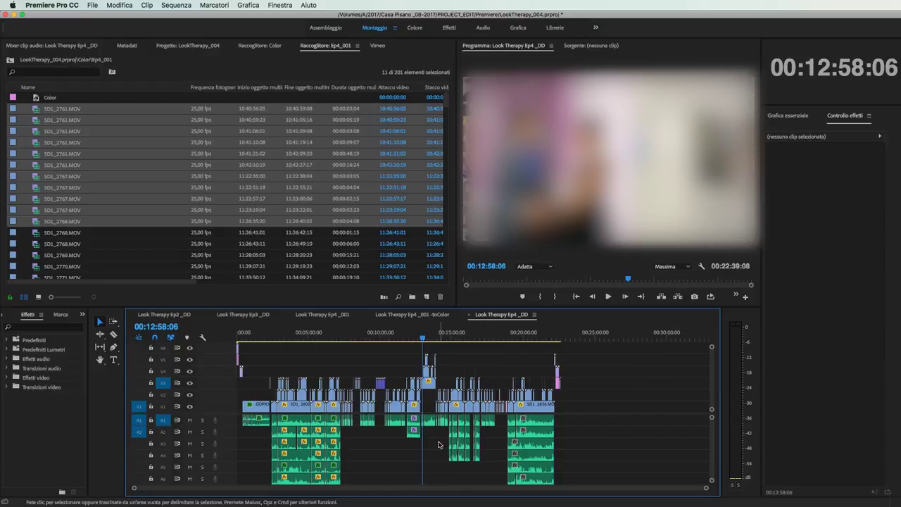
key("equal")
key("equal")
key("equal")
key("equal")
key("equal")
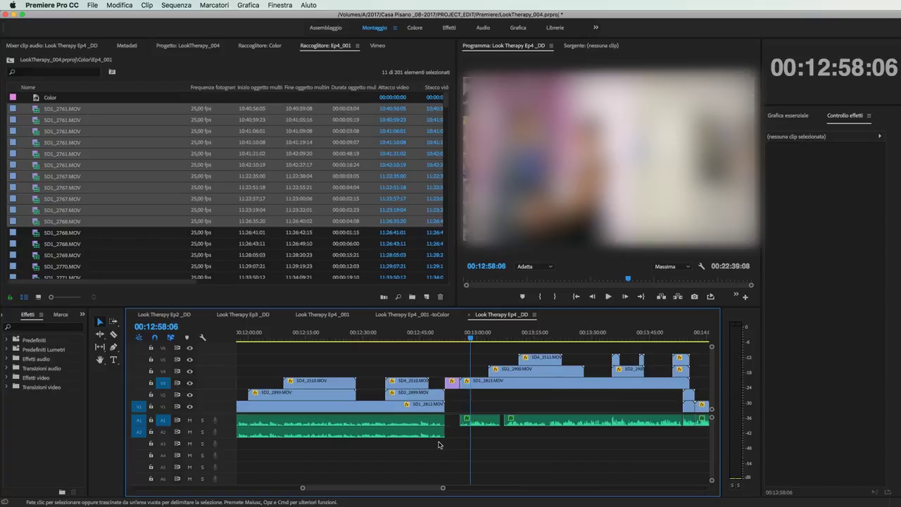
key("minus")
key("minus")
key("minus")
key("minus")
key("minus")
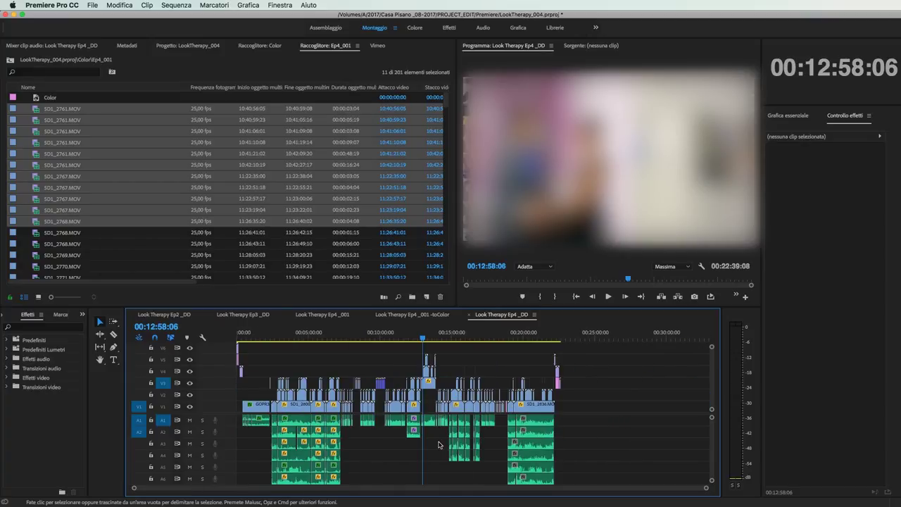
key("equal")
key("equal")
key("equal")
key("equal")
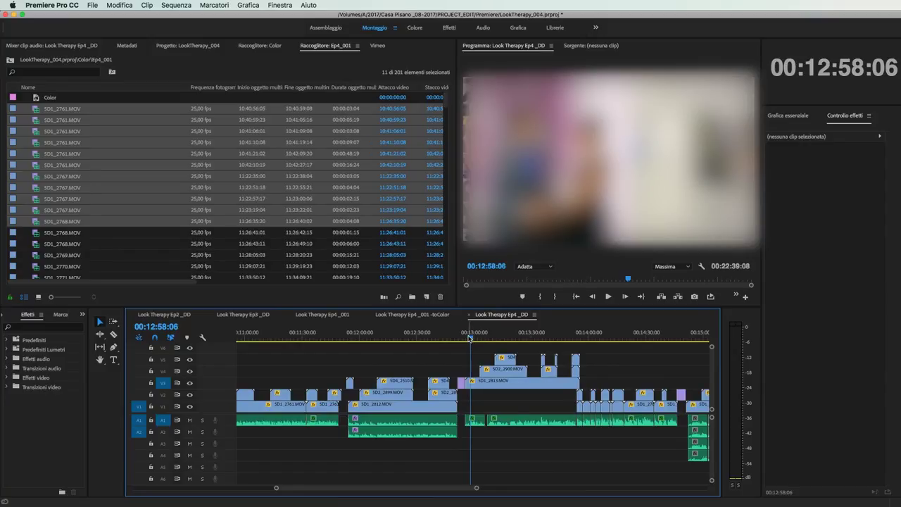
Move the playhead to 11:05:21, toggle fit-to-window zoom, and park it past the sequence end
left_click_drag(470, 338, 256, 343)
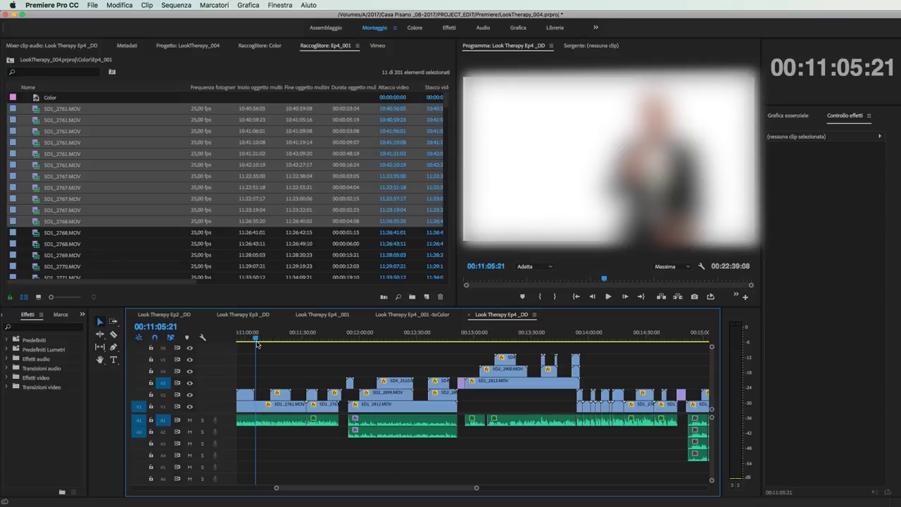
key("backslash")
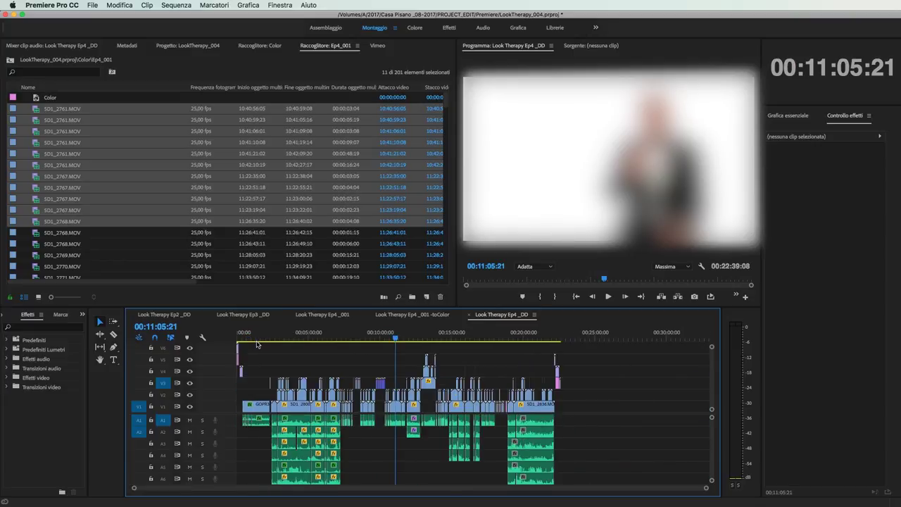
key("backslash")
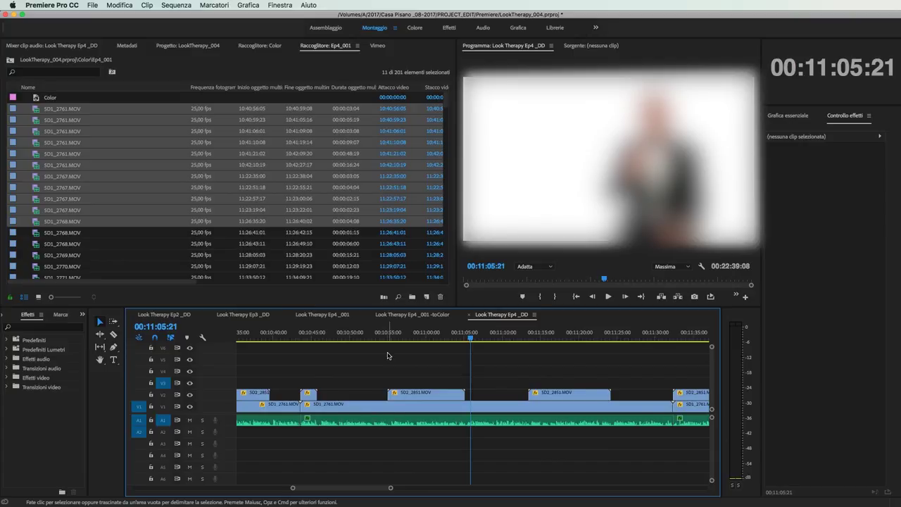
key("backslash")
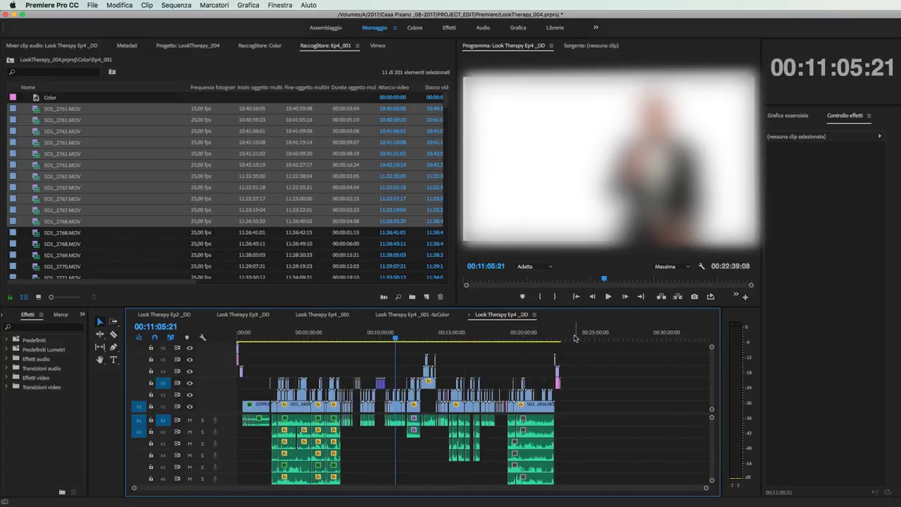
left_click(568, 338)
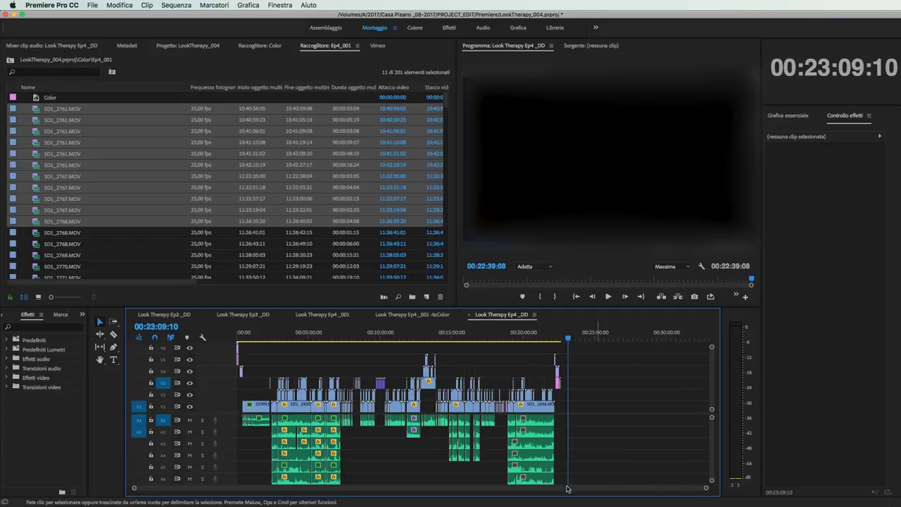
mouse_move(706, 490)
left_mouse_down()
mouse_move(569, 489)
mouse_move(706, 489)
left_mouse_up()
scroll(609, 435, "down", 3)
scroll(609, 436, "down", 3)
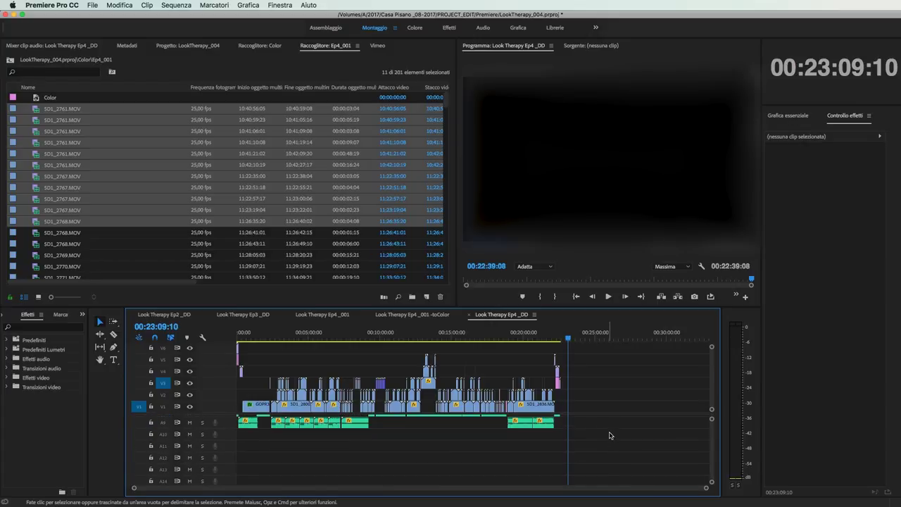
scroll(612, 426, "up", 5)
scroll(602, 384, "up", 3)
scroll(602, 383, "down", 3)
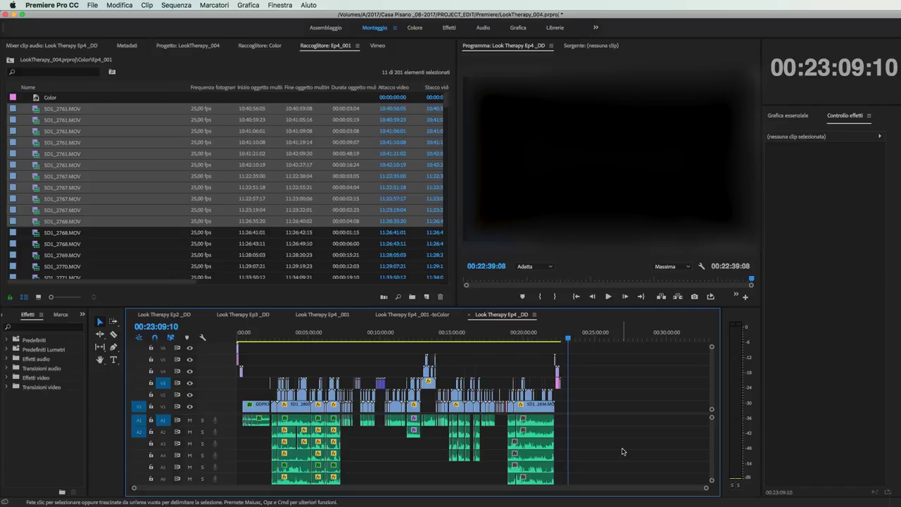
left_click(571, 338)
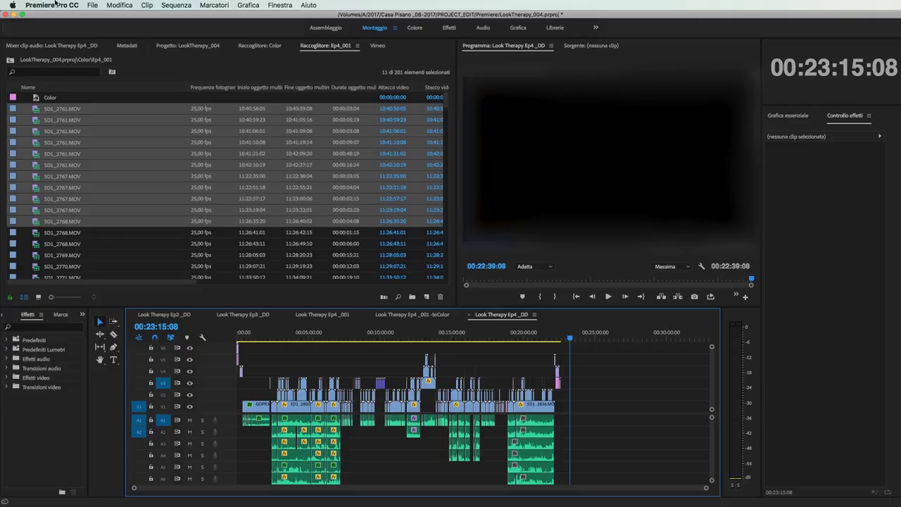
left_click(56, 3)
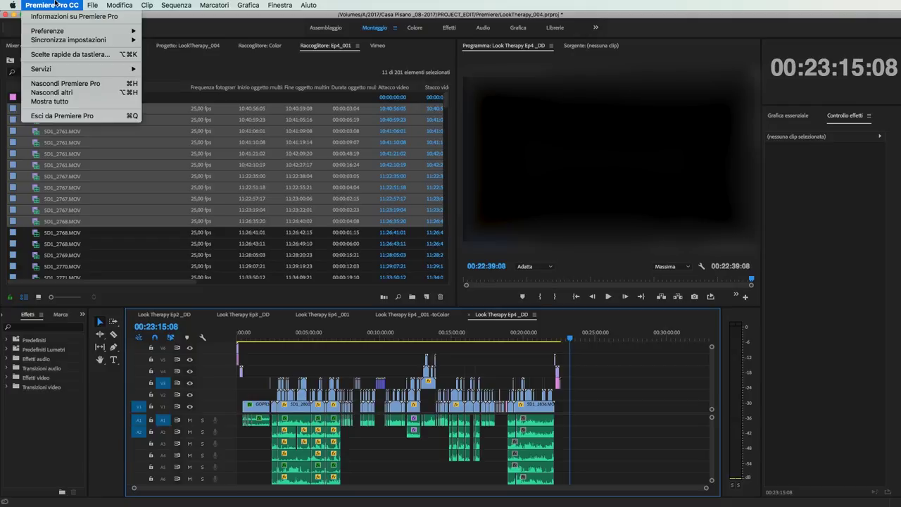
left_click(76, 56)
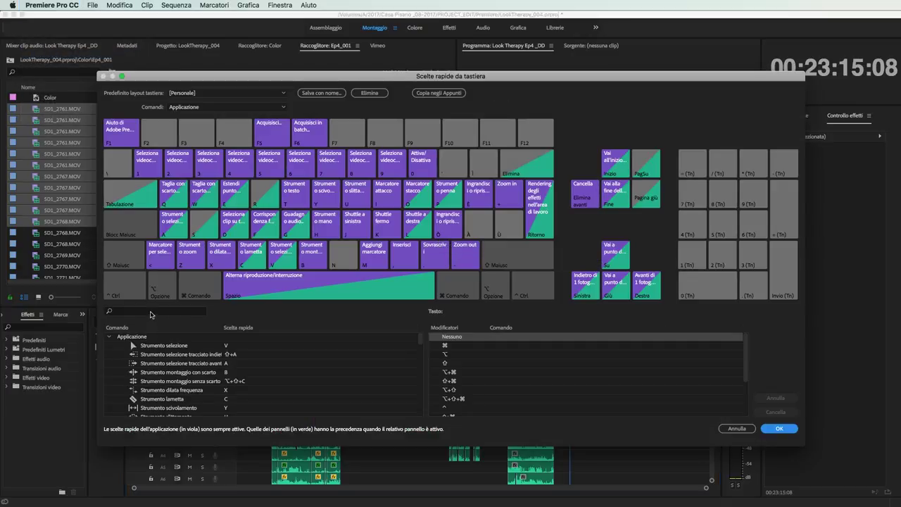
left_click_drag(422, 77, 400, 62)
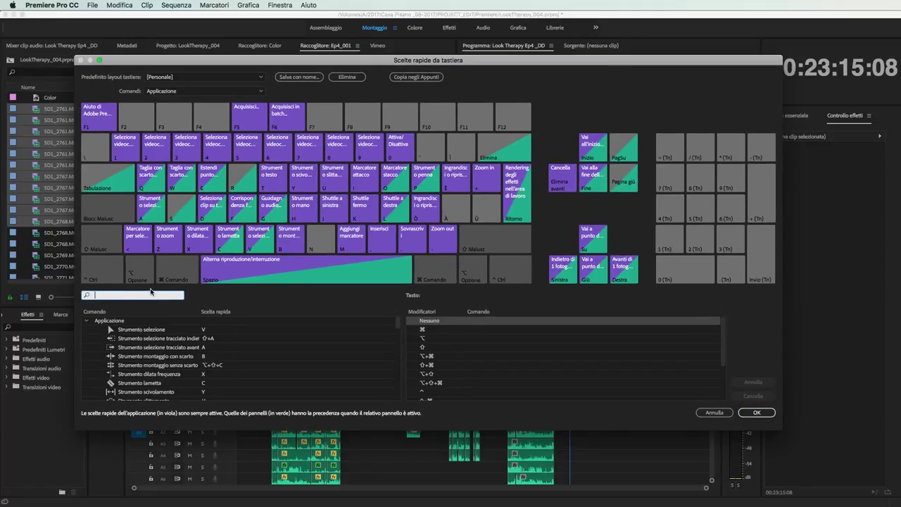
type("(ing")
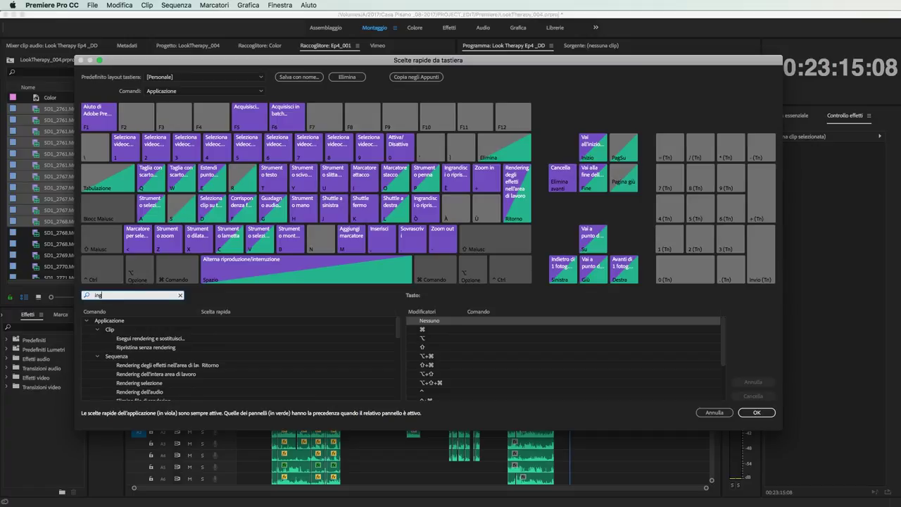
type("ran")
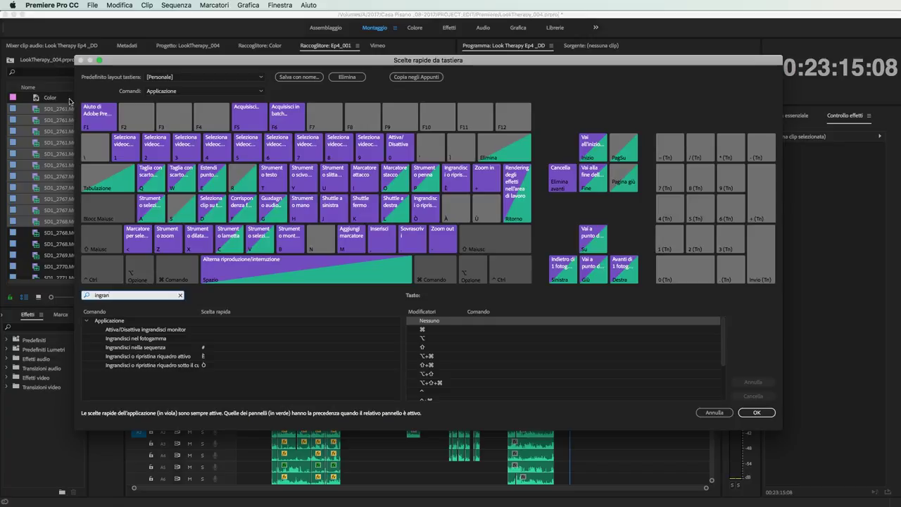
left_click(201, 359)
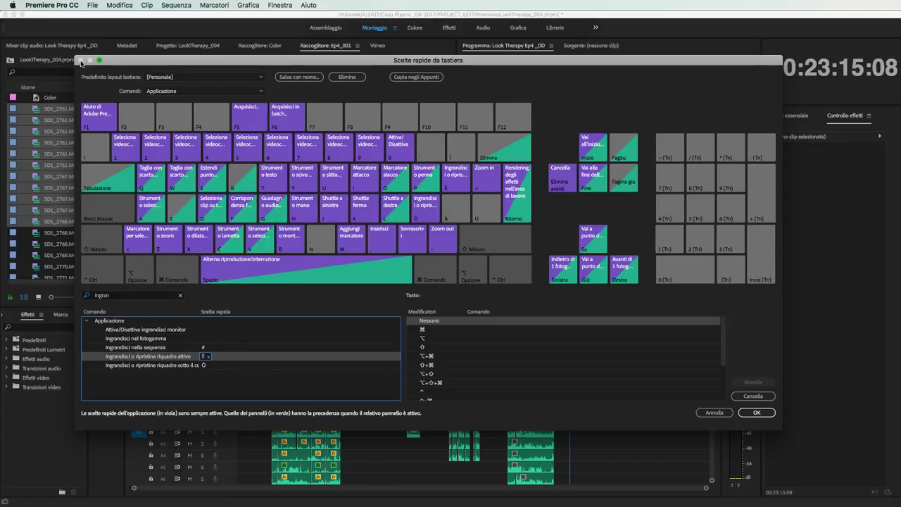
left_click(714, 413)
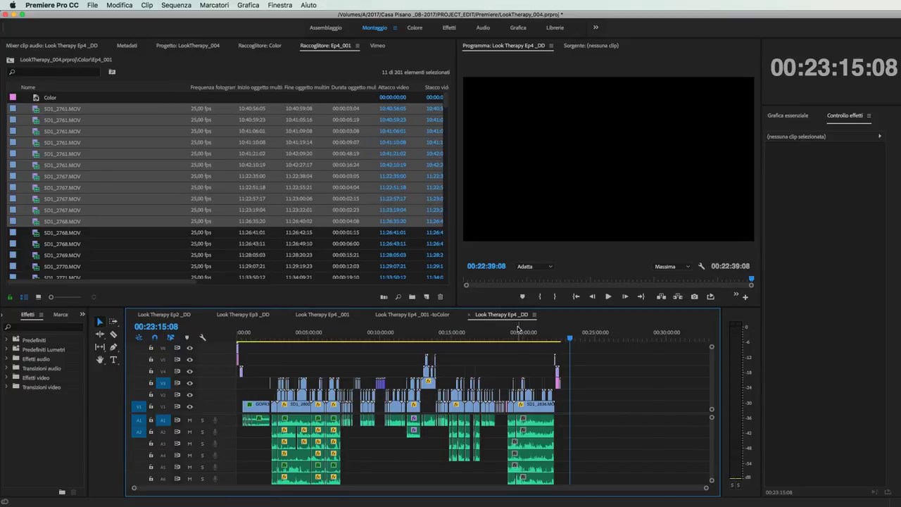
Maximize the timeline, scrub to about 11:43 and try a clip selection, then restore it
key("grave")
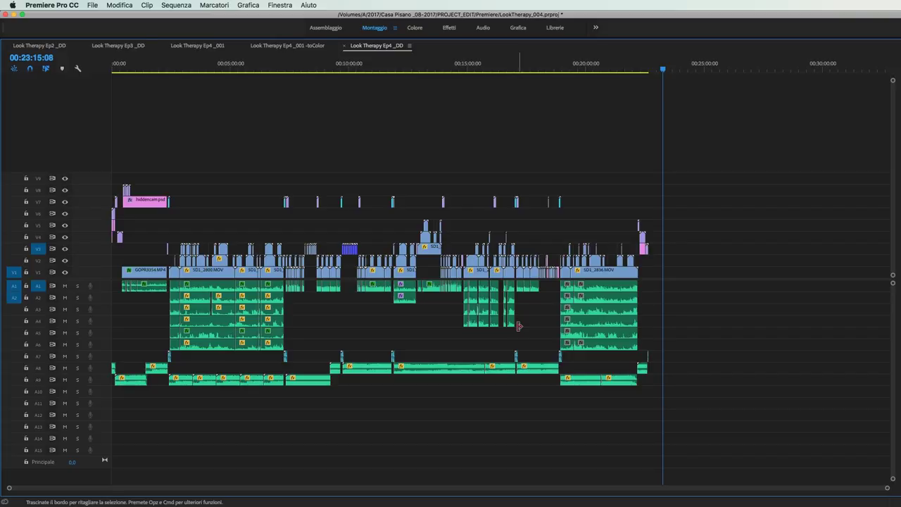
mouse_move(571, 68)
left_mouse_down()
mouse_move(328, 69)
mouse_move(499, 84)
left_mouse_up()
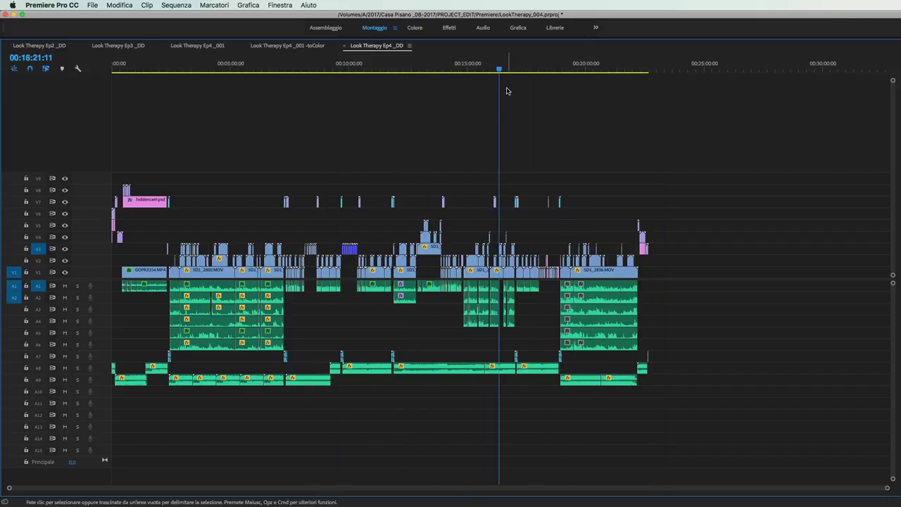
left_click_drag(497, 71, 391, 77)
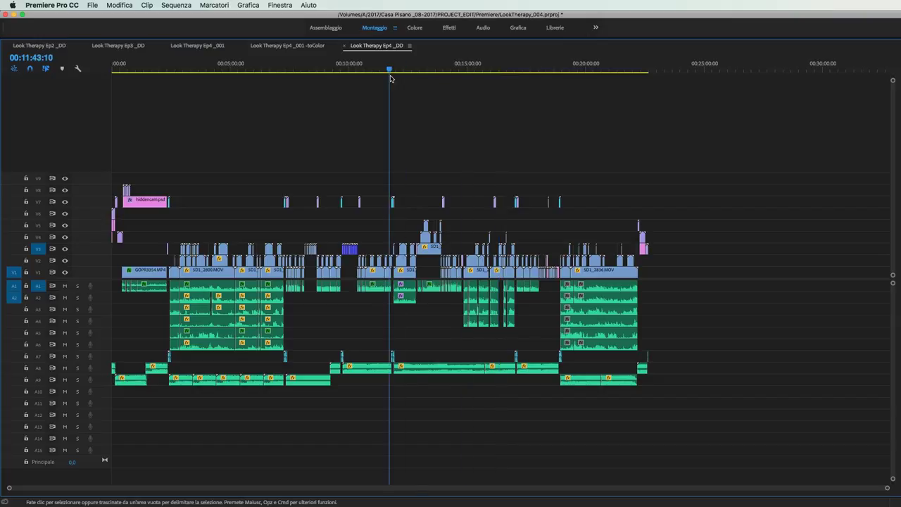
left_click_drag(471, 143, 752, 282)
left_click(733, 274)
mouse_move(342, 69)
left_mouse_down()
mouse_move(189, 81)
mouse_move(378, 88)
left_mouse_up()
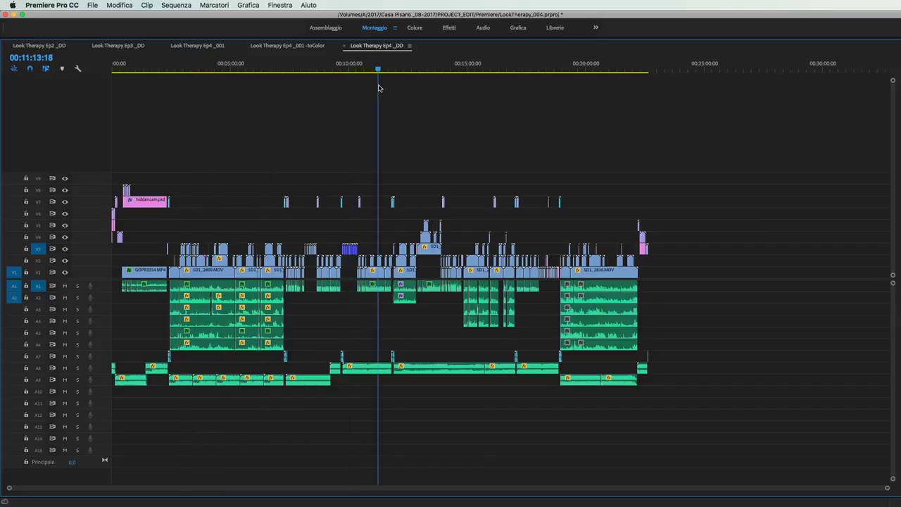
key("grave")
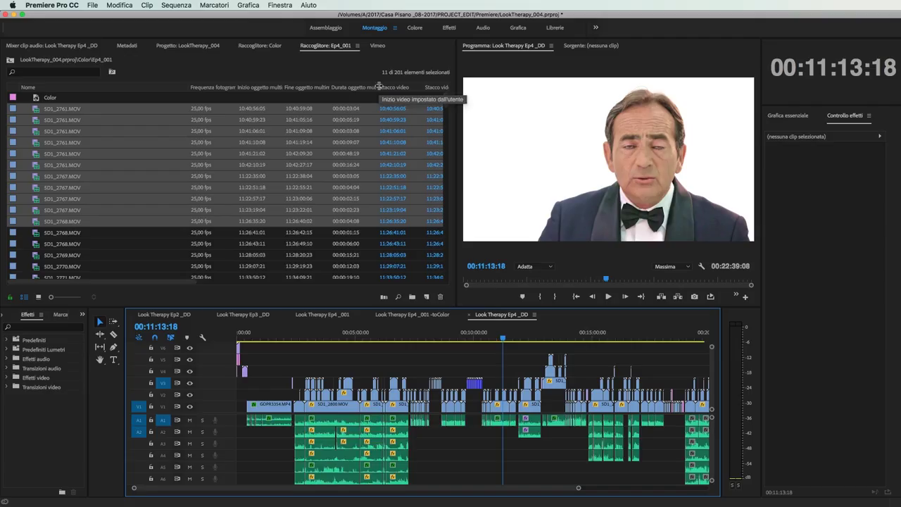
Park the playhead past the sequence end, then maximize the Program monitor
key("grave")
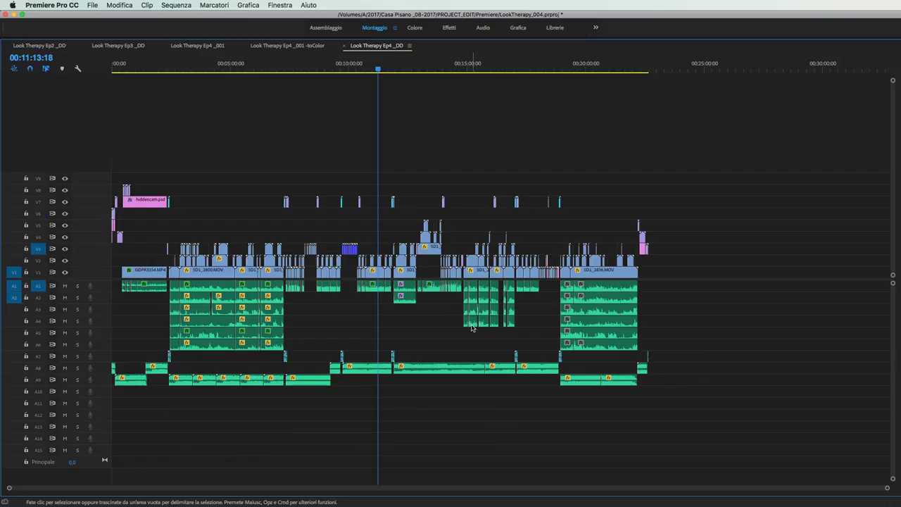
left_click(671, 59)
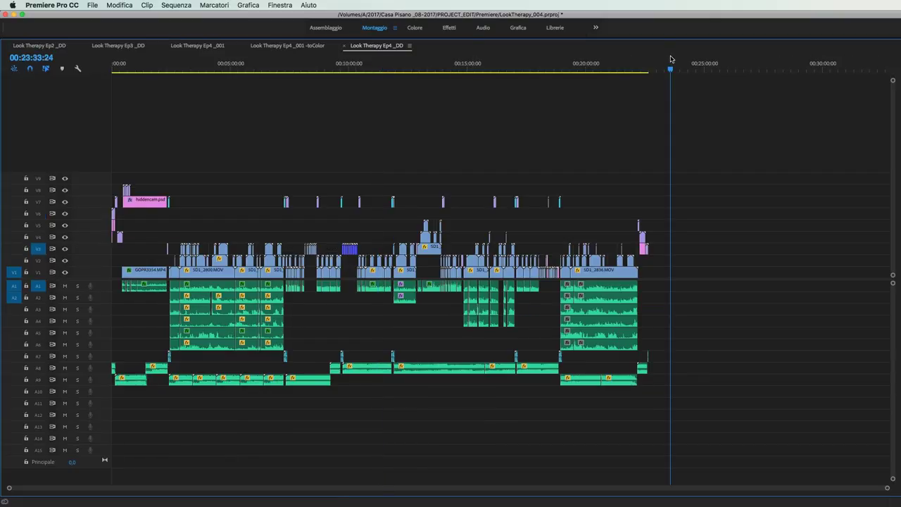
key("grave")
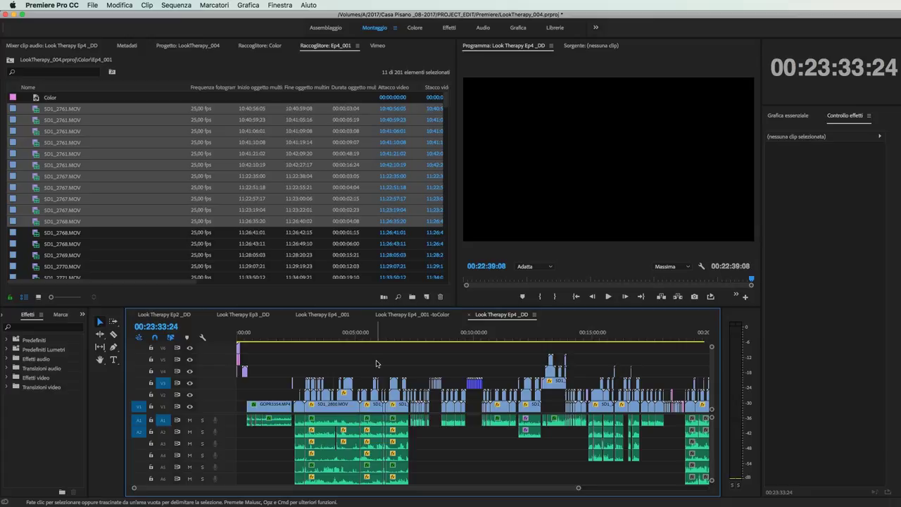
left_click(530, 181)
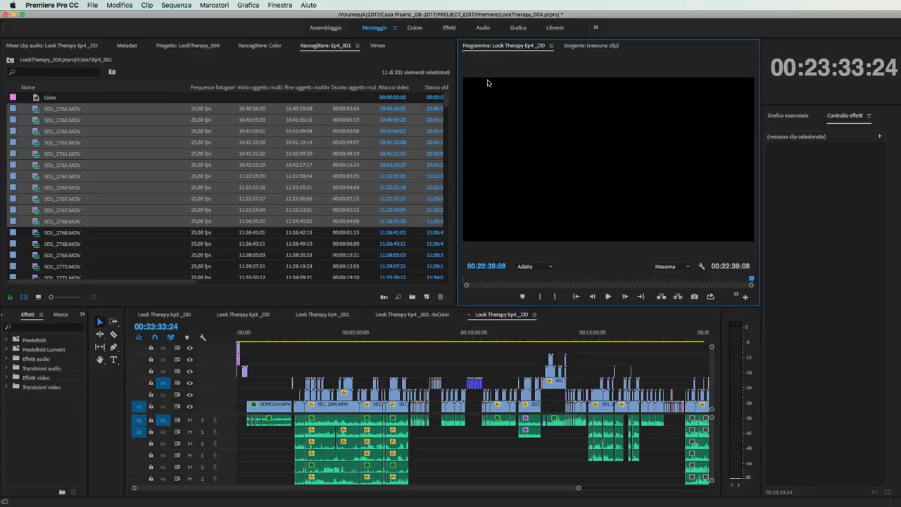
key("grave")
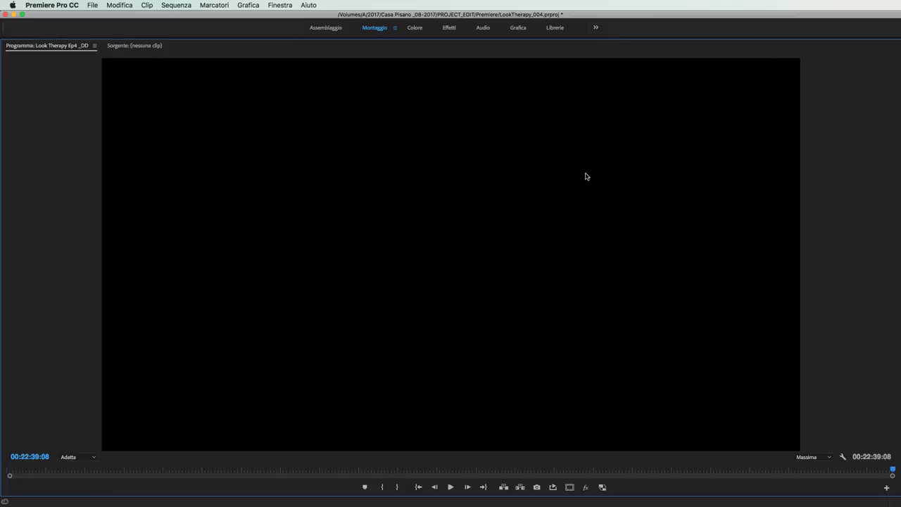
Scrub the Program monitor playhead back to about 00:21:59:18
left_click_drag(311, 471, 894, 445)
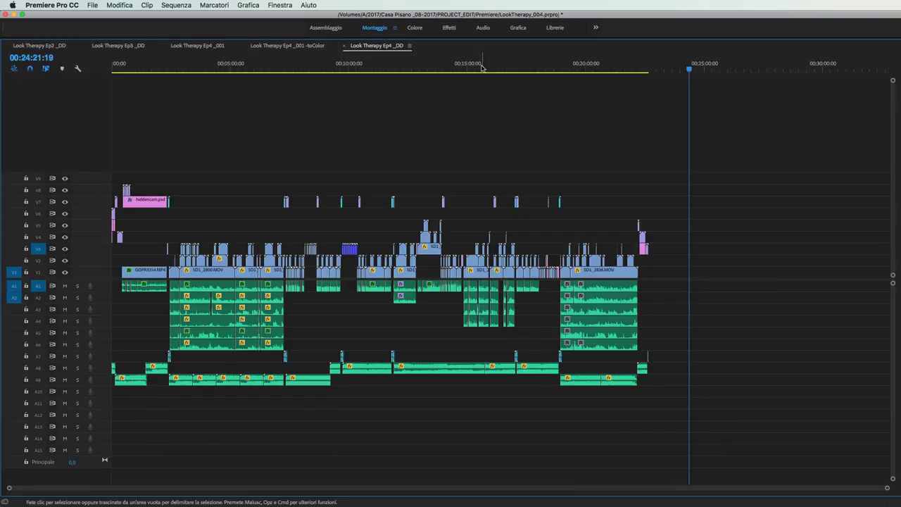
Zoom in around 07:00 and play the sequence from 06:48 and 07:48 up to 08:38
left_click_drag(398, 67, 284, 78)
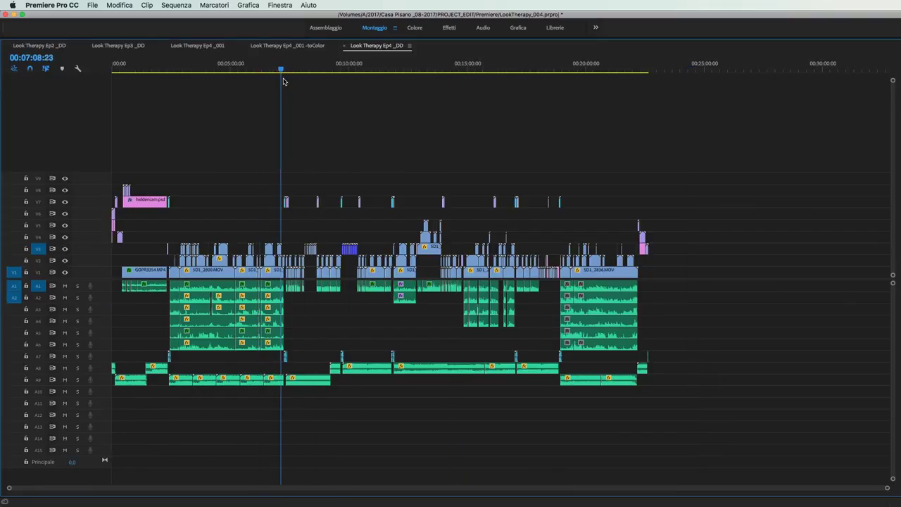
key("=")
key("=")
key("=")
key("=")
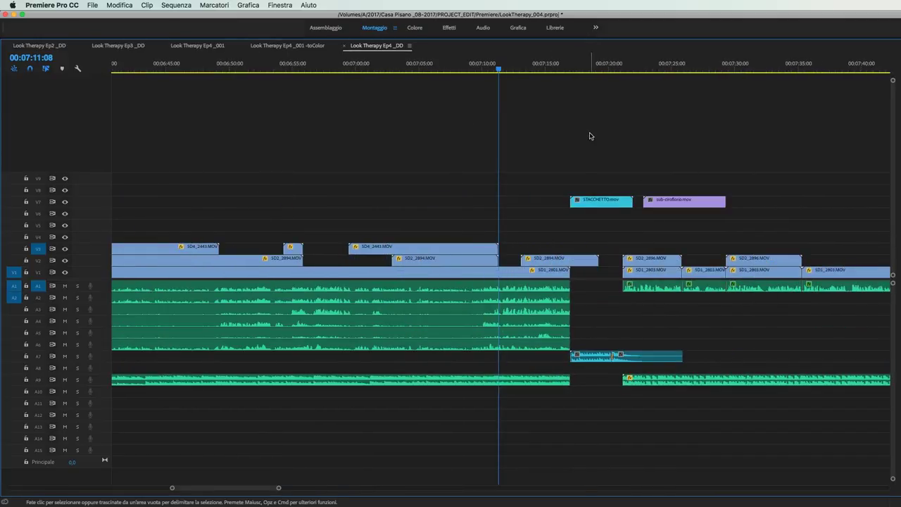
left_click_drag(470, 68, 216, 82)
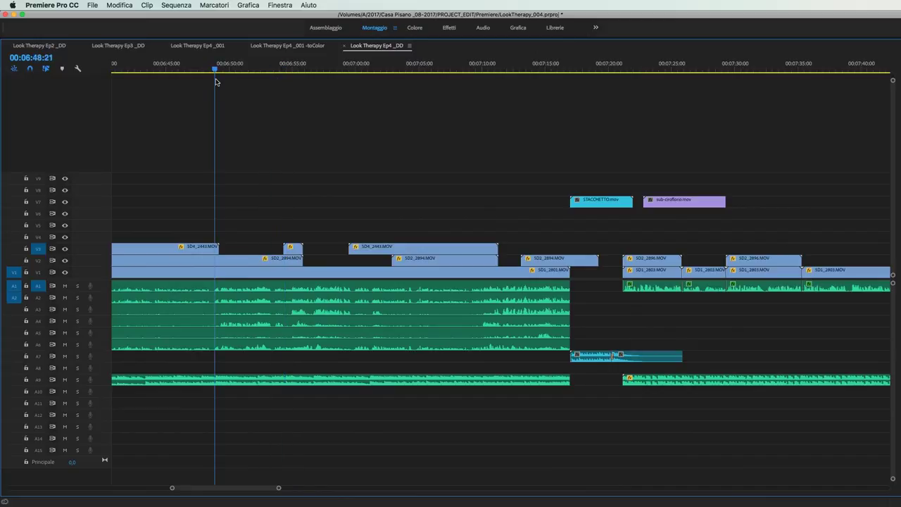
key("space")
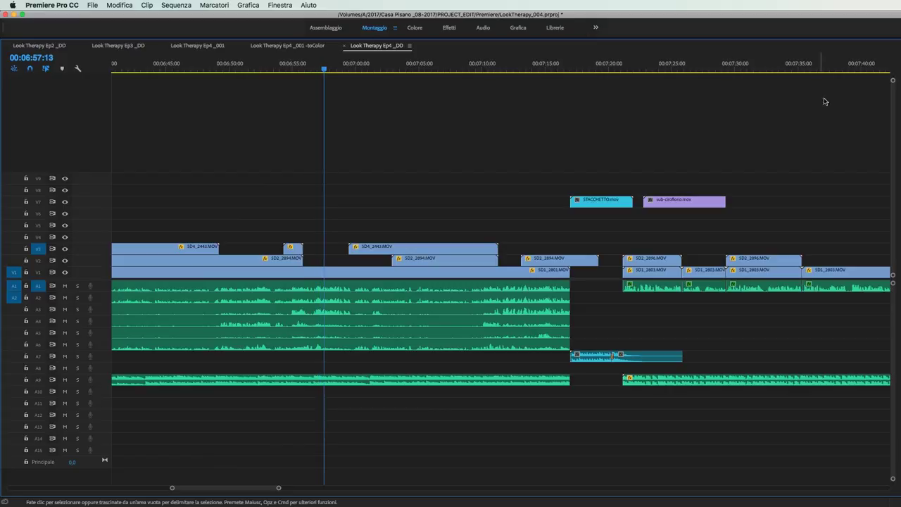
left_click_drag(830, 66, 863, 68)
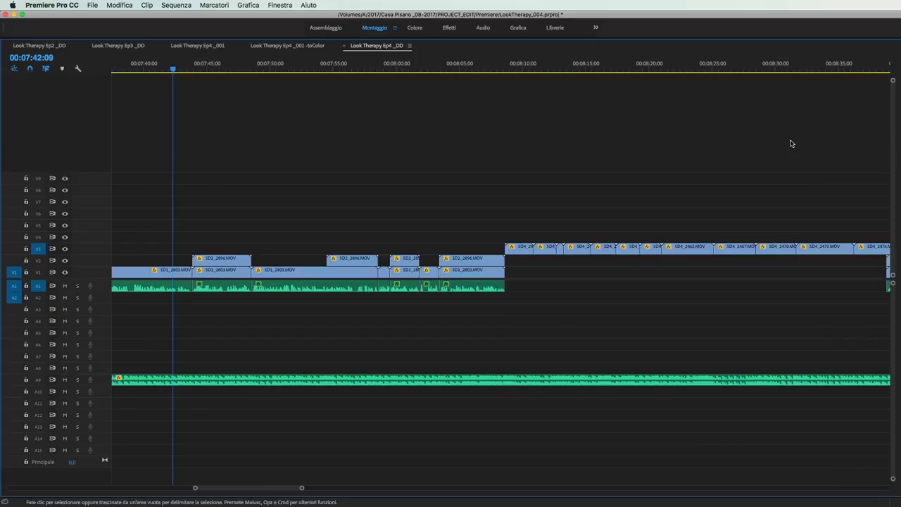
left_click_drag(338, 65, 246, 93)
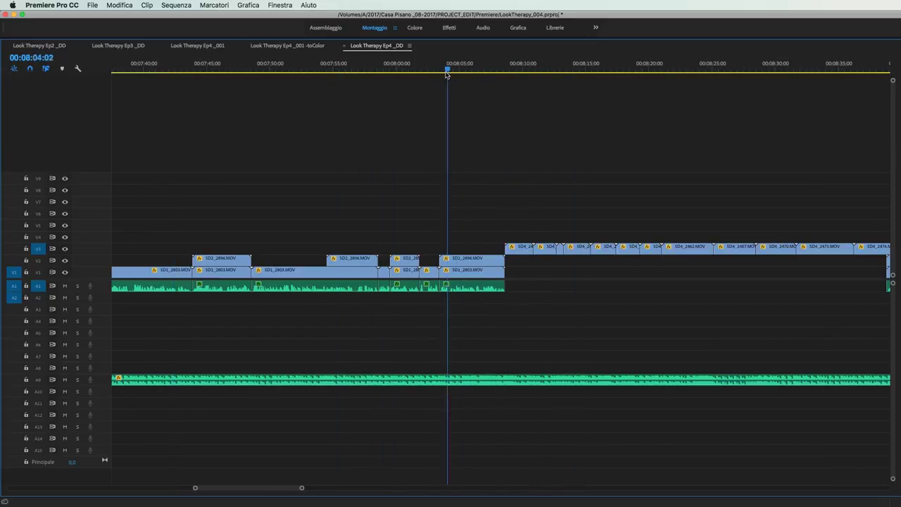
key("space")
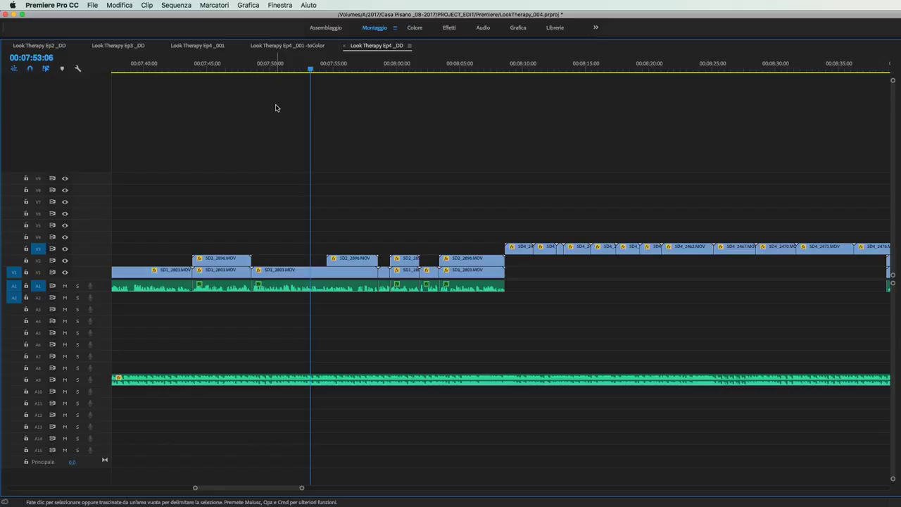
left_click_drag(860, 64, 881, 64)
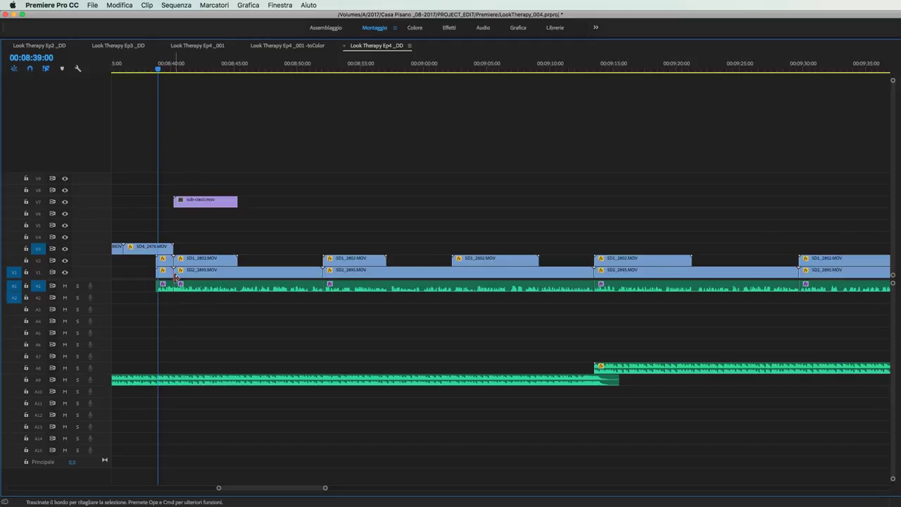
Pan back with the Hand tool and select the empty gap on track A1 before 08:38
key("h")
left_click_drag(204, 237, 697, 254)
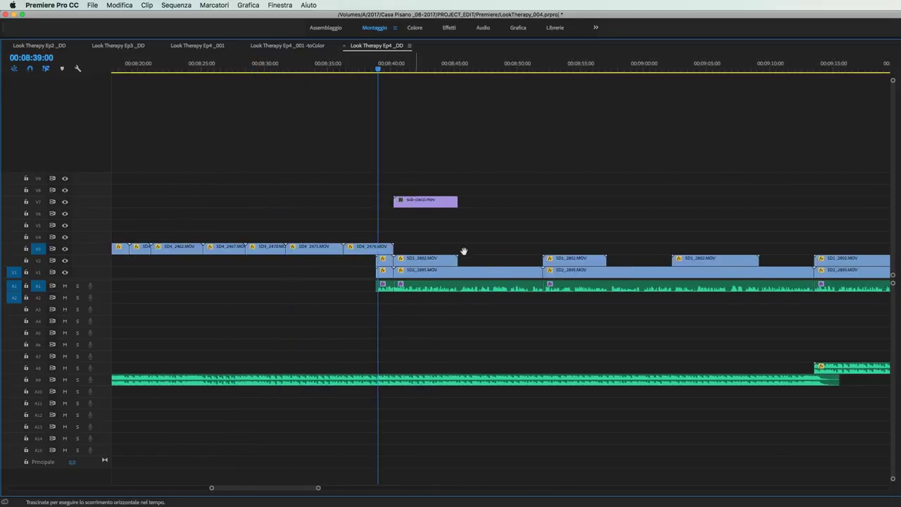
left_click_drag(432, 289, 496, 290)
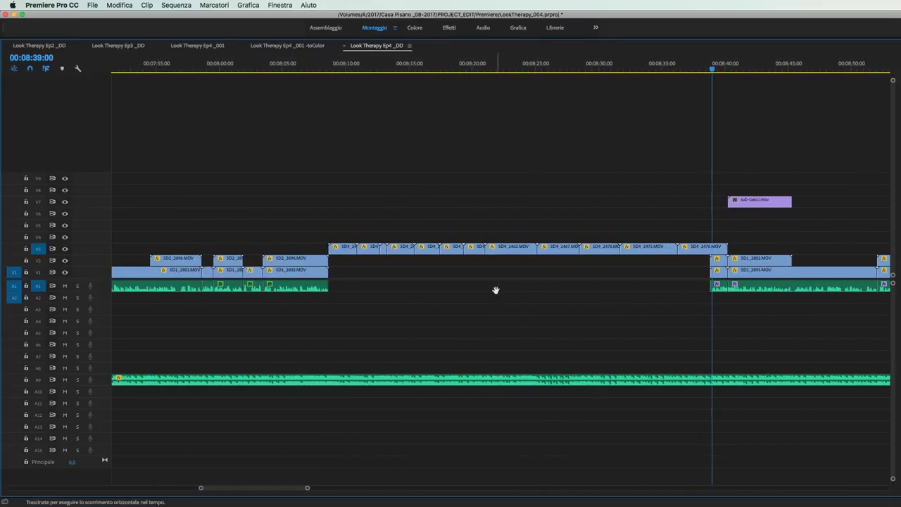
key("v")
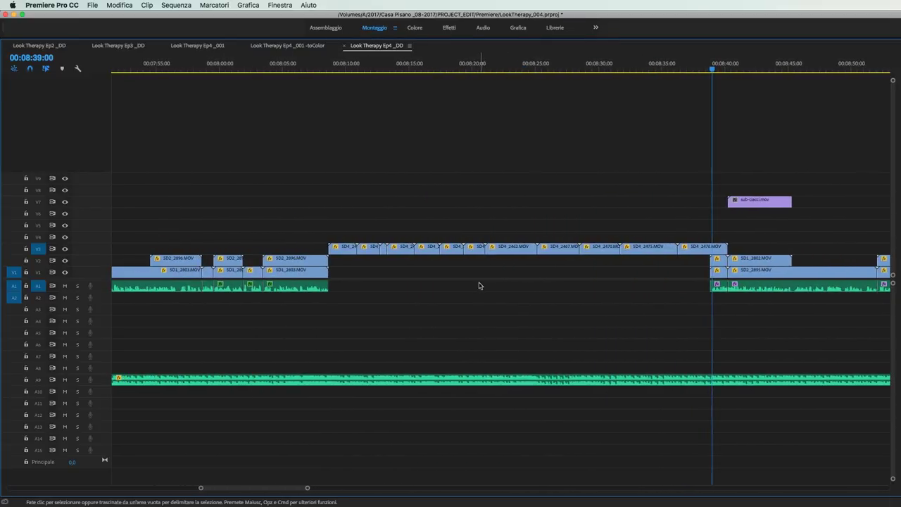
left_click(470, 286)
left_click_drag(335, 65, 234, 67)
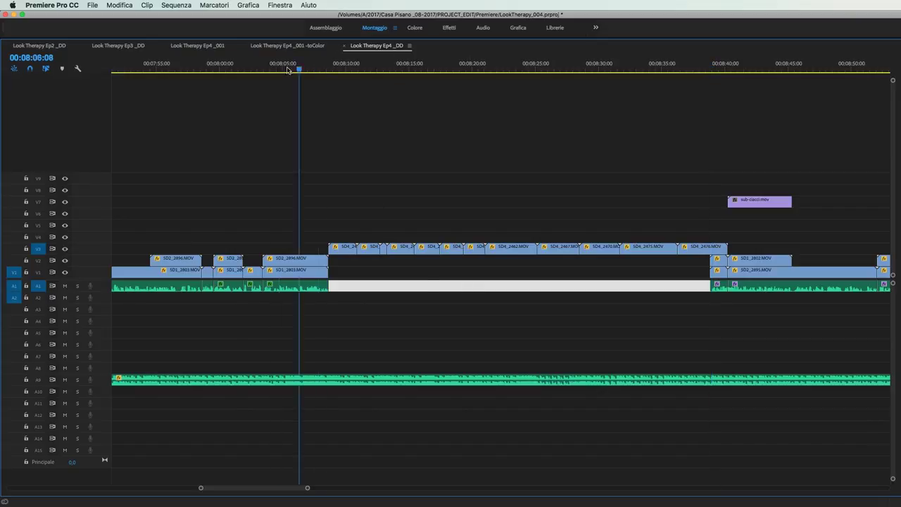
Set timeline playback auto-scrolling to Nessuno scorrimento in Preferences > Timeline
left_click(51, 5)
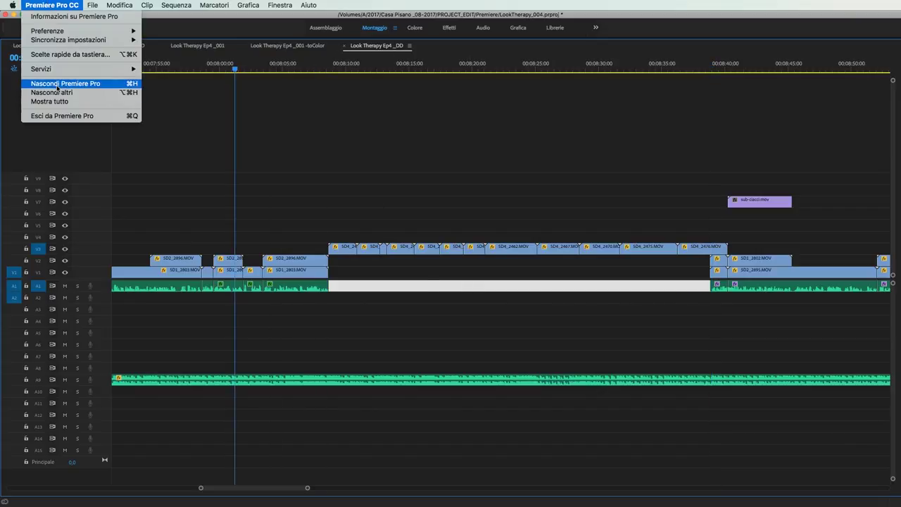
mouse_move(74, 34)
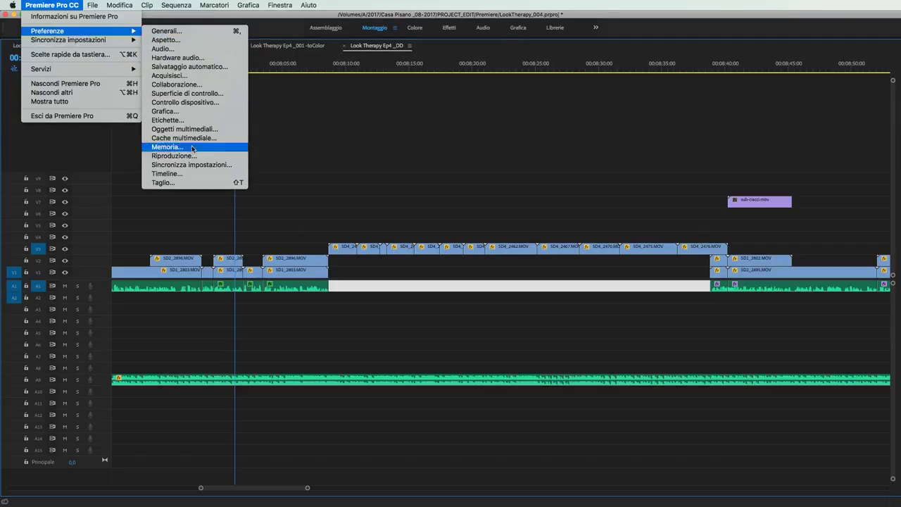
left_click(201, 175)
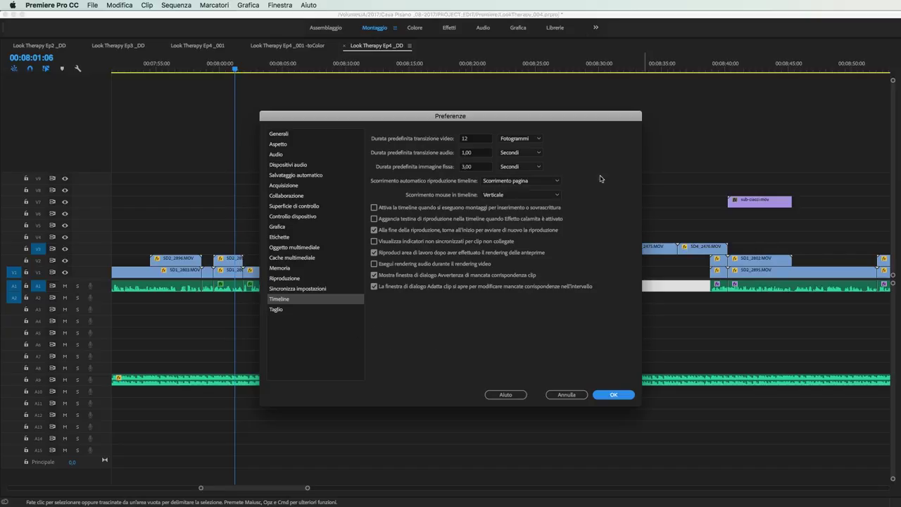
left_click(557, 184)
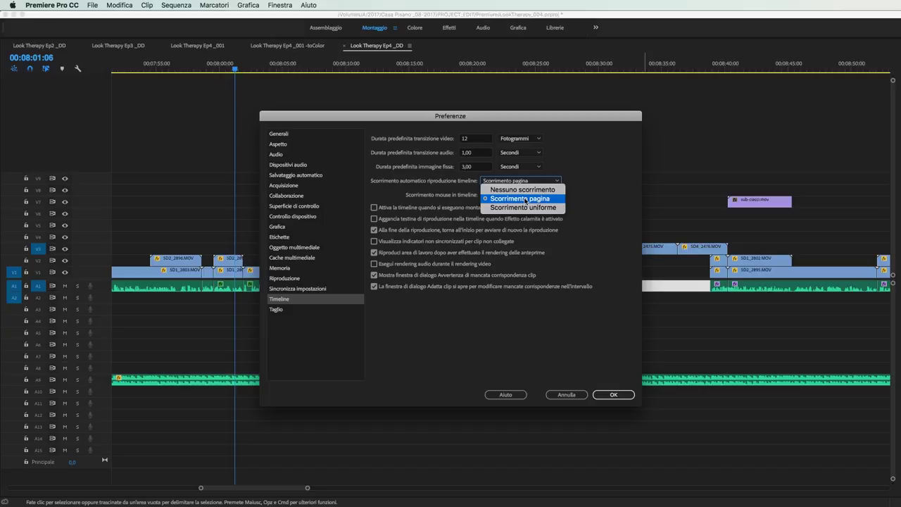
left_click(523, 189)
left_click(611, 395)
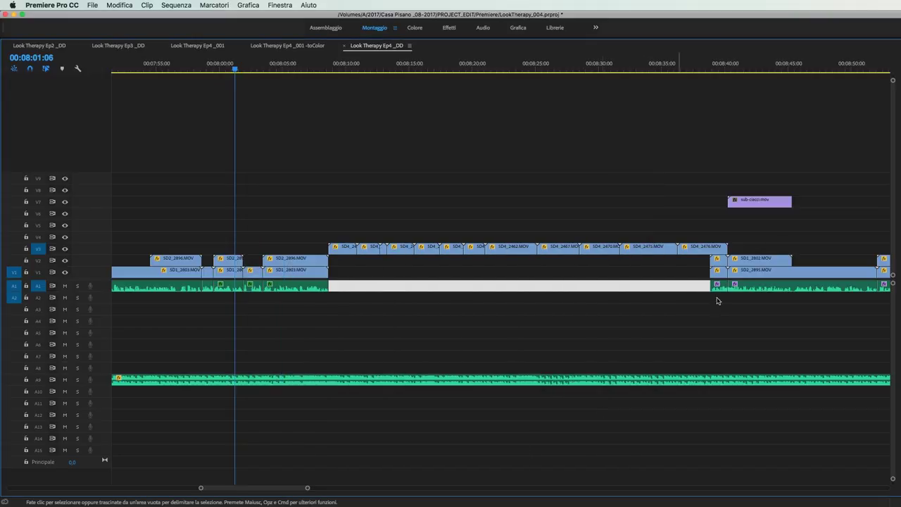
left_click(844, 68)
Switch timeline playback auto-scrolling to Scorrimento uniforme and test playback from about 09:25
key("space")
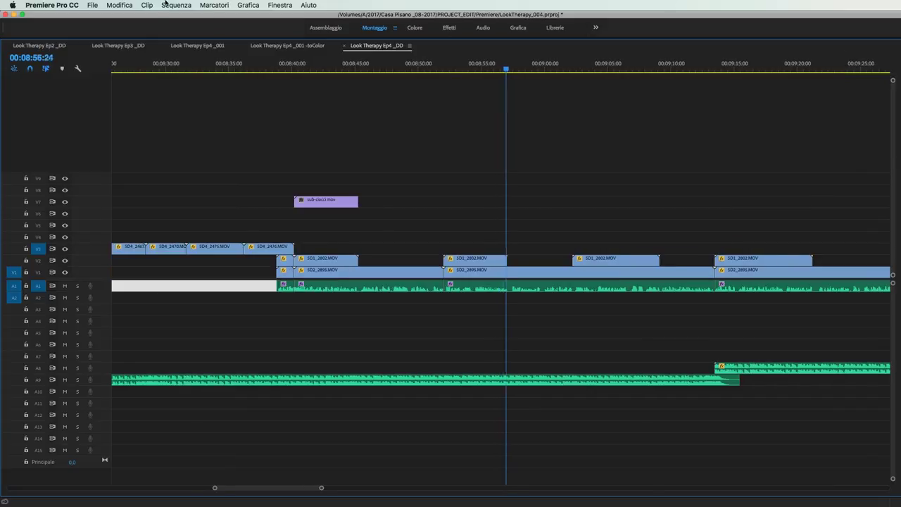
key("space")
left_click(63, 5)
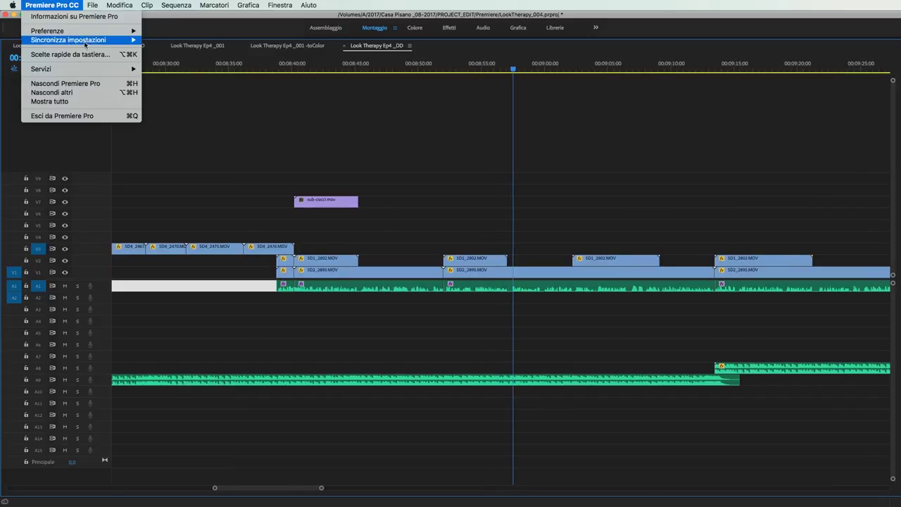
mouse_move(124, 33)
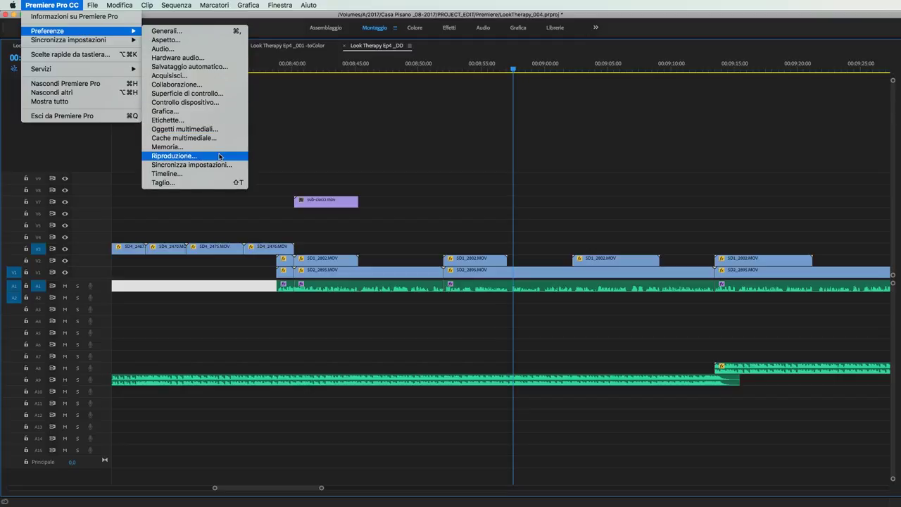
left_click(219, 183)
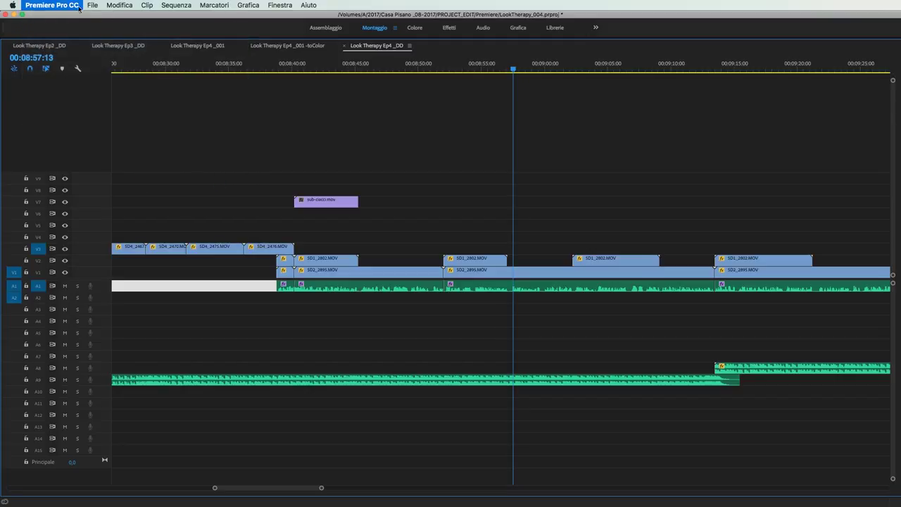
left_click(291, 300)
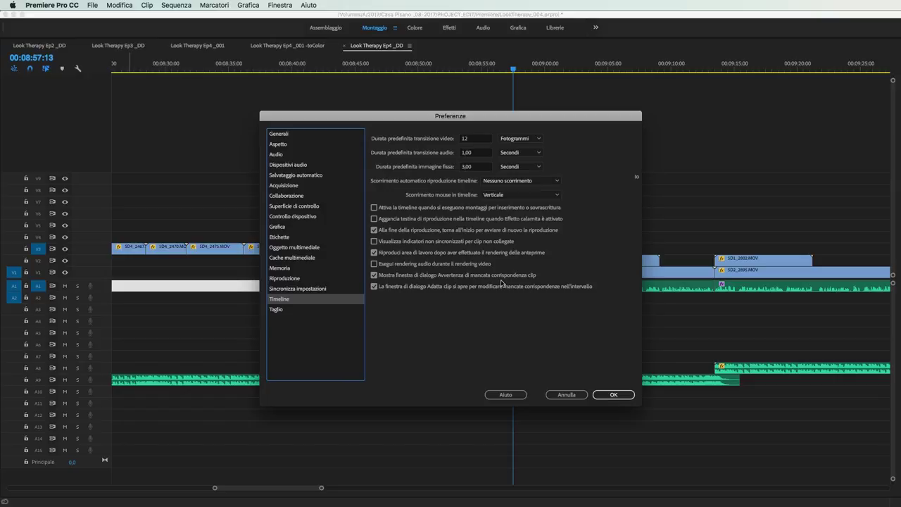
left_click(507, 181)
left_click(508, 208)
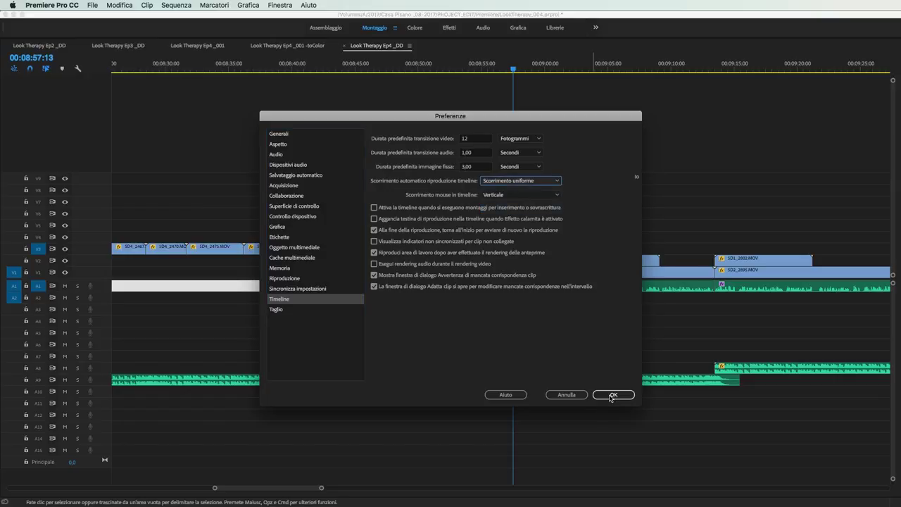
left_click(611, 395)
left_click_drag(514, 66, 867, 92)
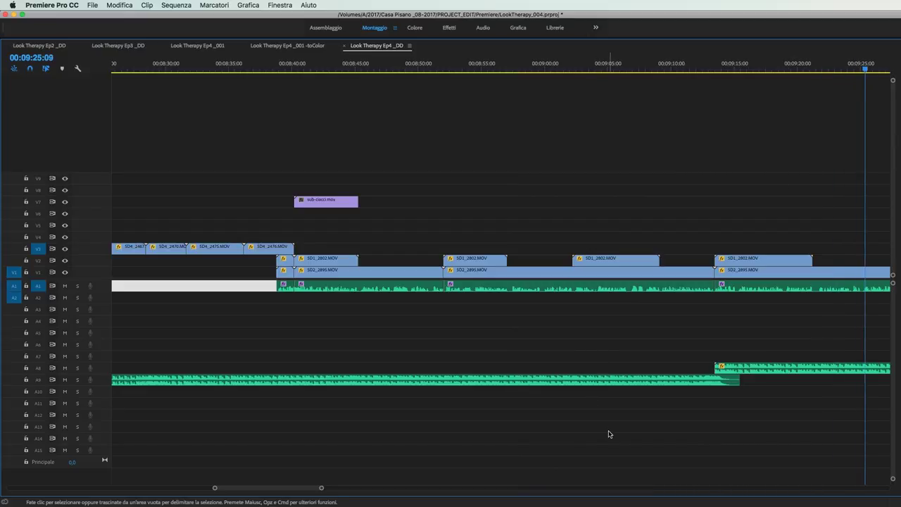
key("space")
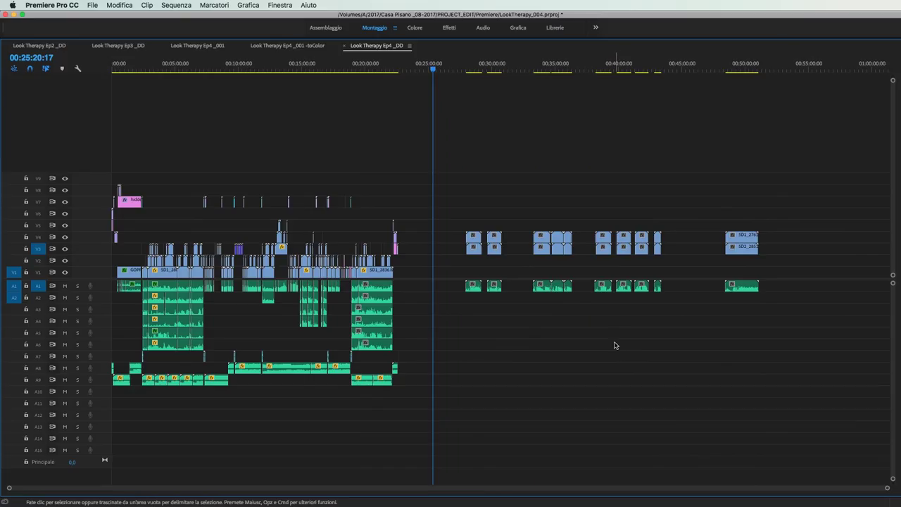
key("=")
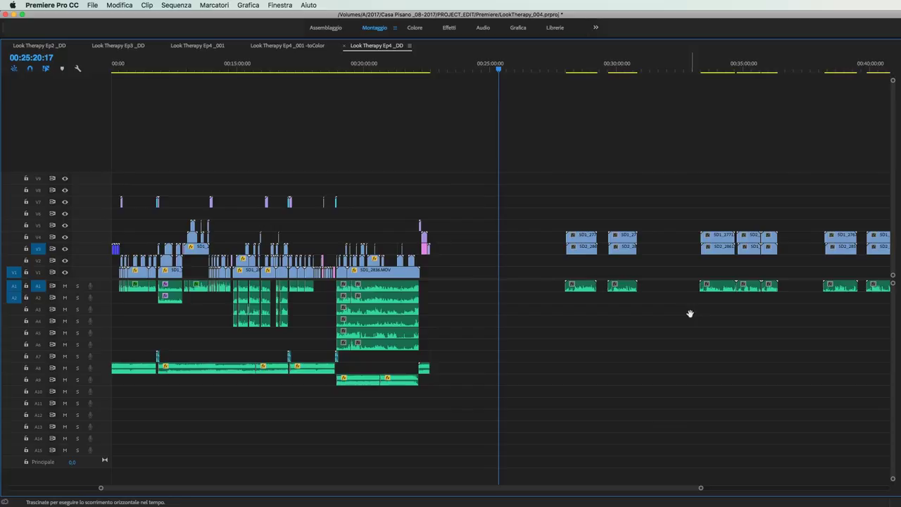
Pan to the scattered later clips and nudge the second clip pair slightly
left_click_drag(690, 313, 481, 307)
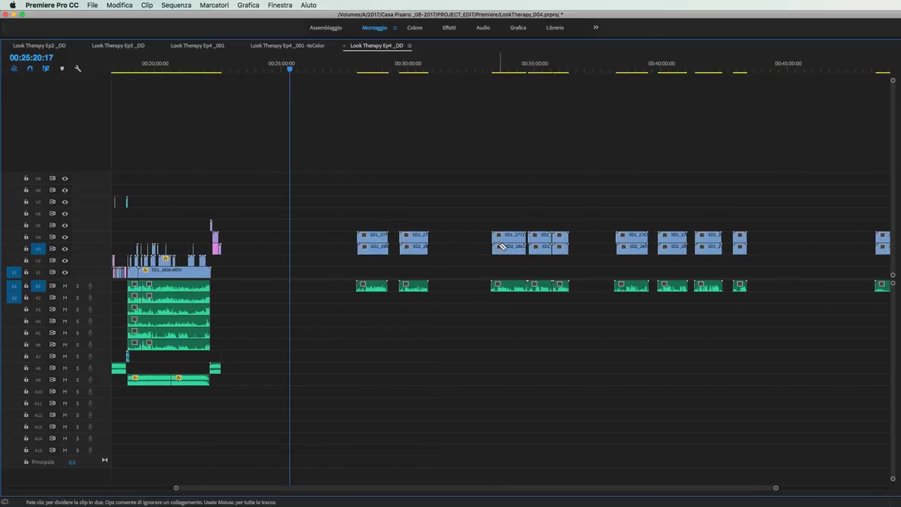
left_click_drag(455, 243, 302, 238)
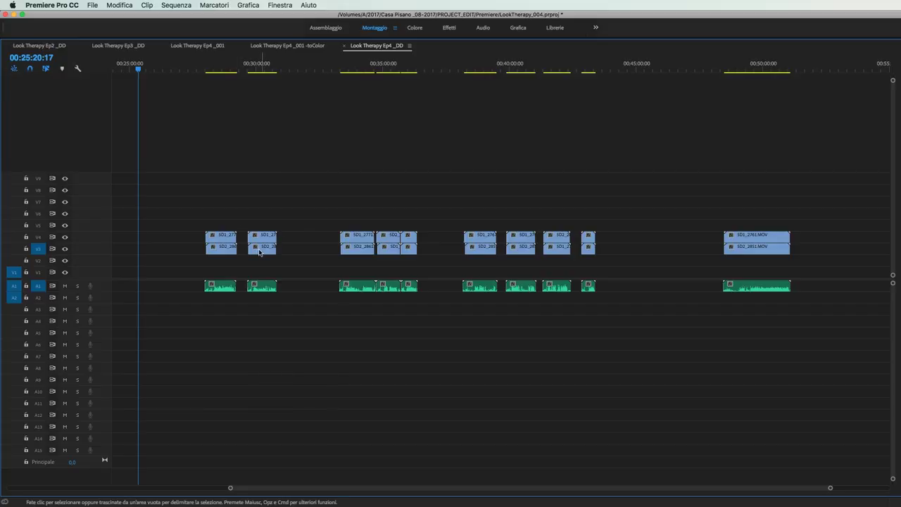
mouse_move(263, 254)
left_mouse_down()
mouse_move(252, 254)
mouse_move(282, 287)
left_mouse_up()
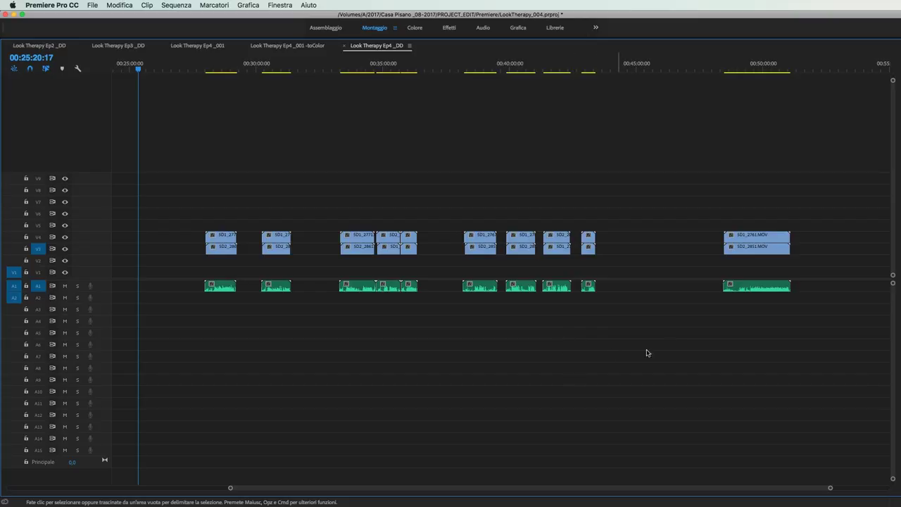
Zoom to fit the sequence and marquee-select the scattered clips after 00:25:00
left_click_drag(835, 191, 137, 304)
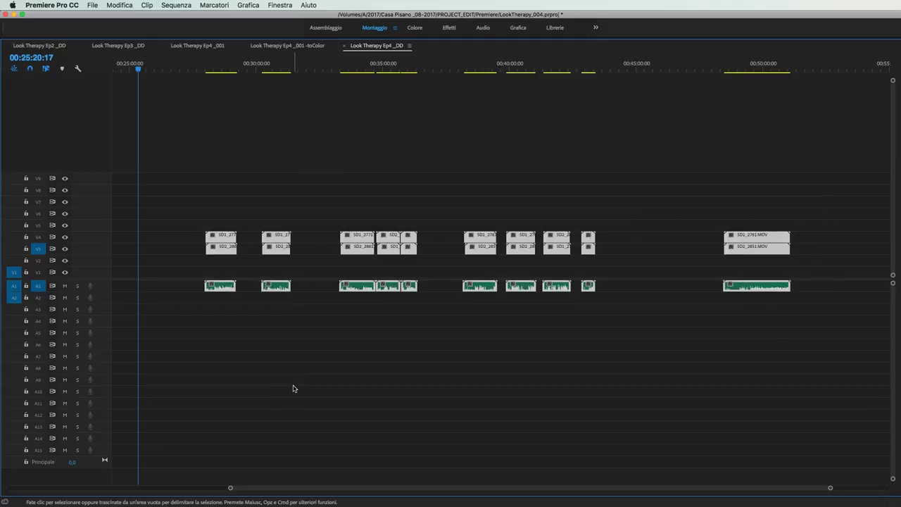
left_click(445, 375)
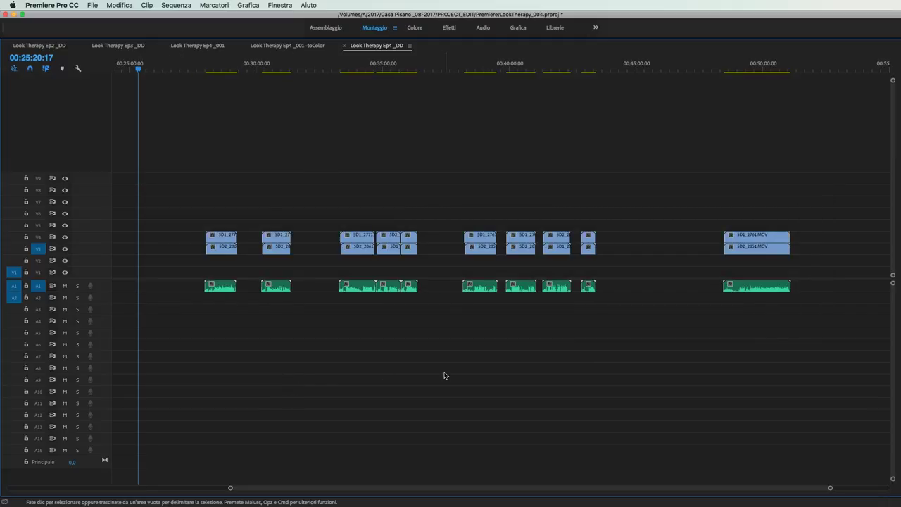
key("backslash")
left_click_drag(809, 183, 464, 341)
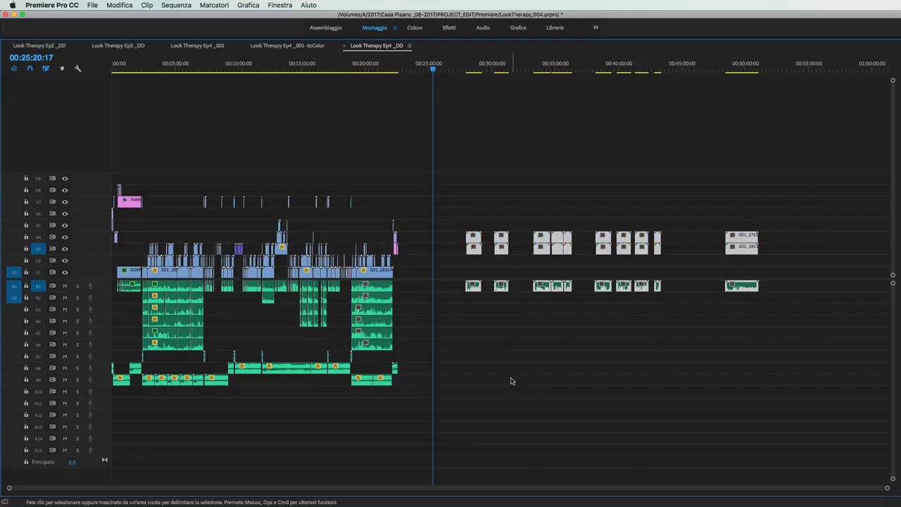
left_click(552, 386)
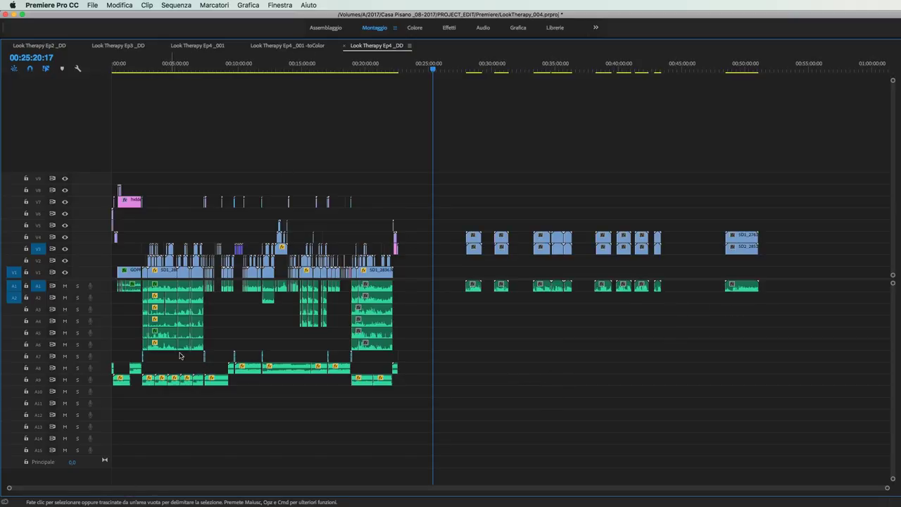
left_click_drag(812, 153, 459, 350)
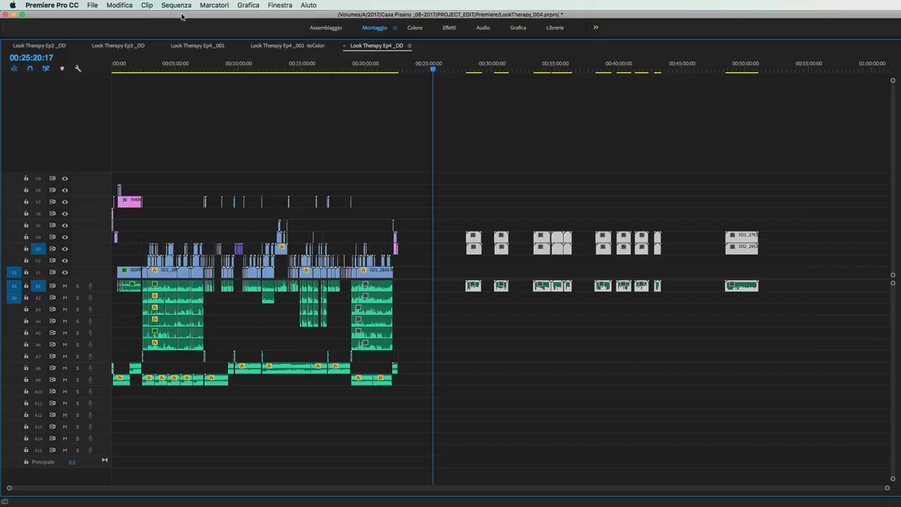
Close the gaps between the selected later clips using Sequenza > Chiudi spazio vuoto
left_click(160, 3)
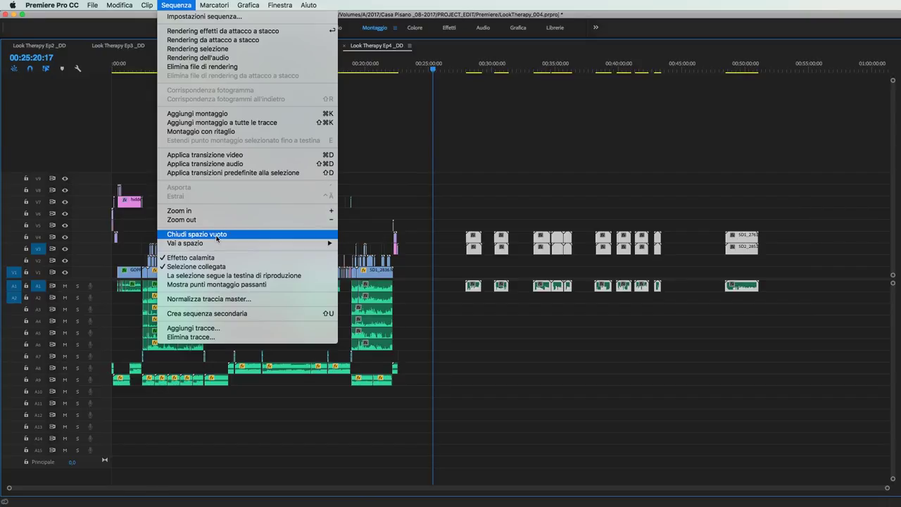
left_click(216, 235)
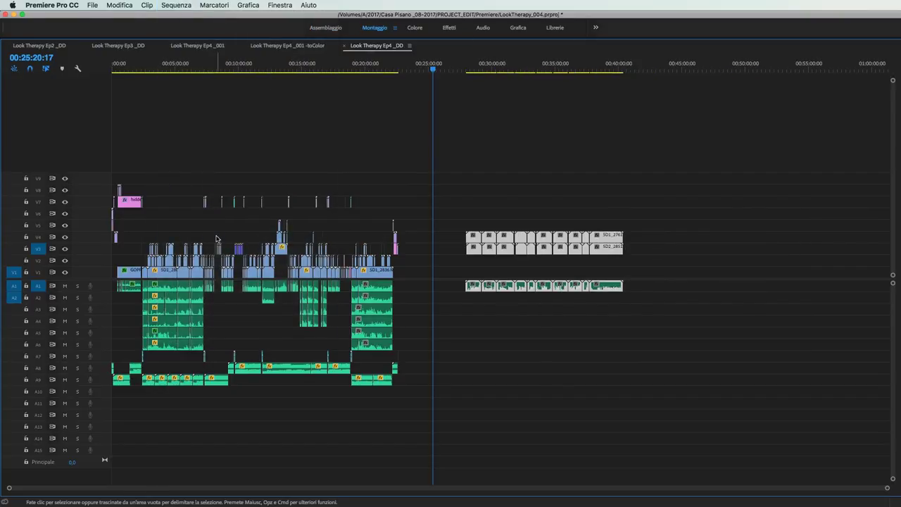